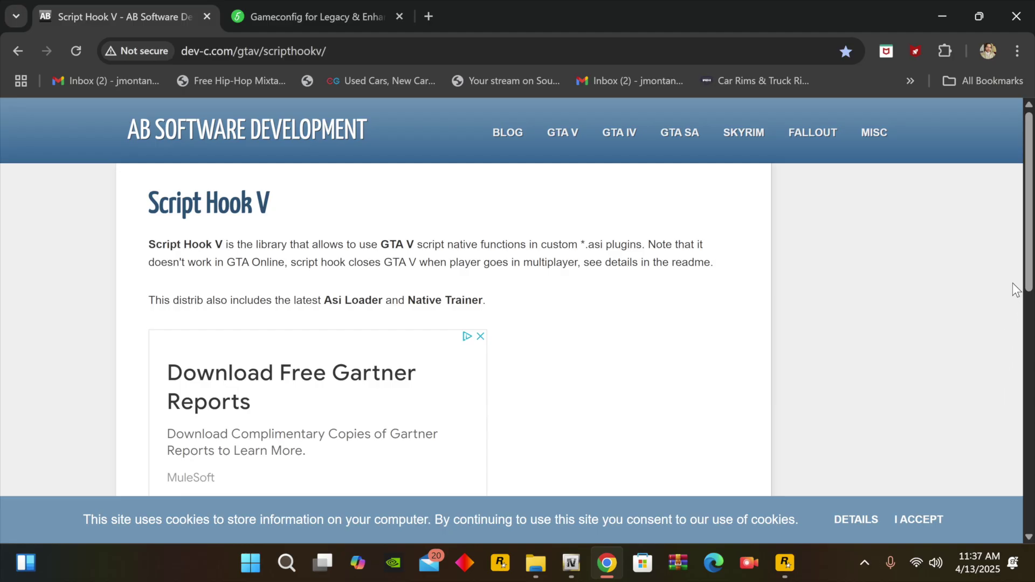
Step: Open the bin folder in the ScriptHookV_3504.0_813.11 archive and select ScriptHookV.dll and dinput8.dll
drag(1030, 278, 1030, 511)
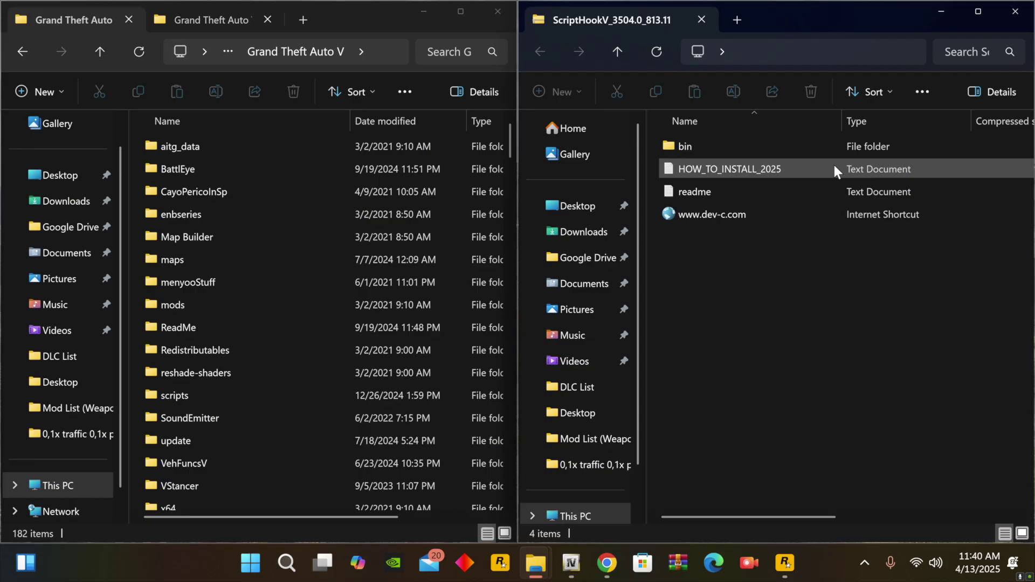
double_click(755, 144)
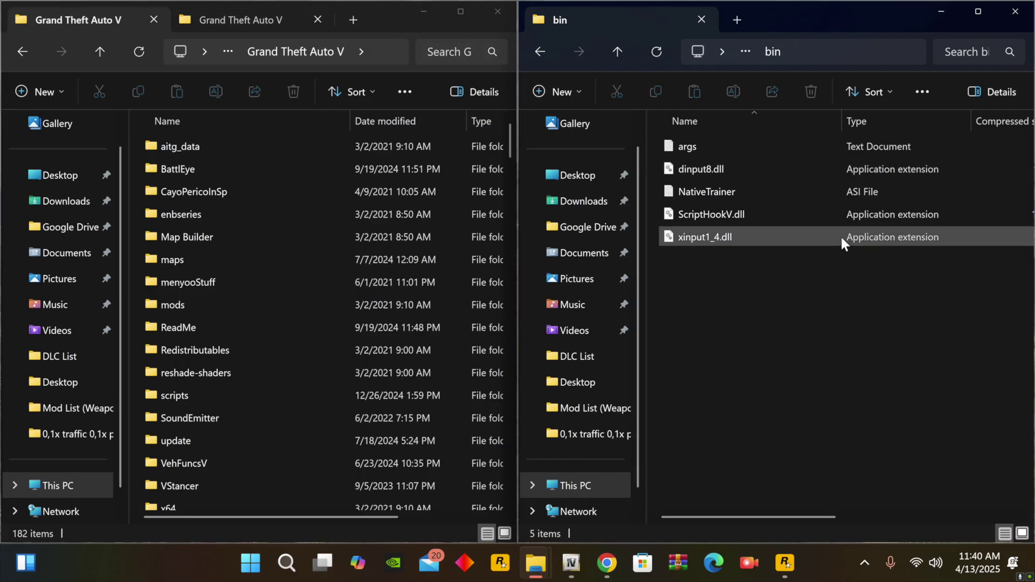
click(731, 210)
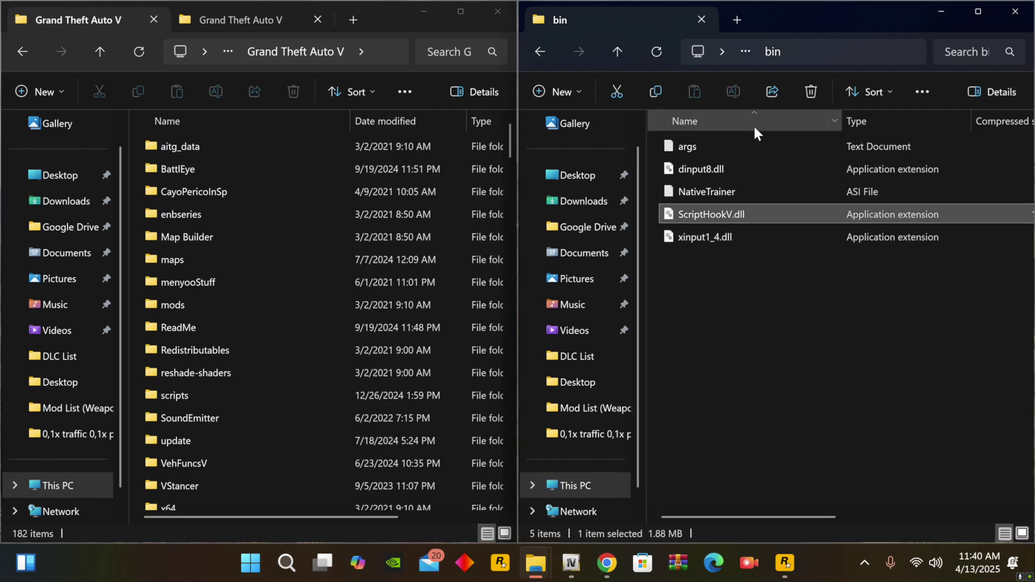
ctrl+click(731, 168)
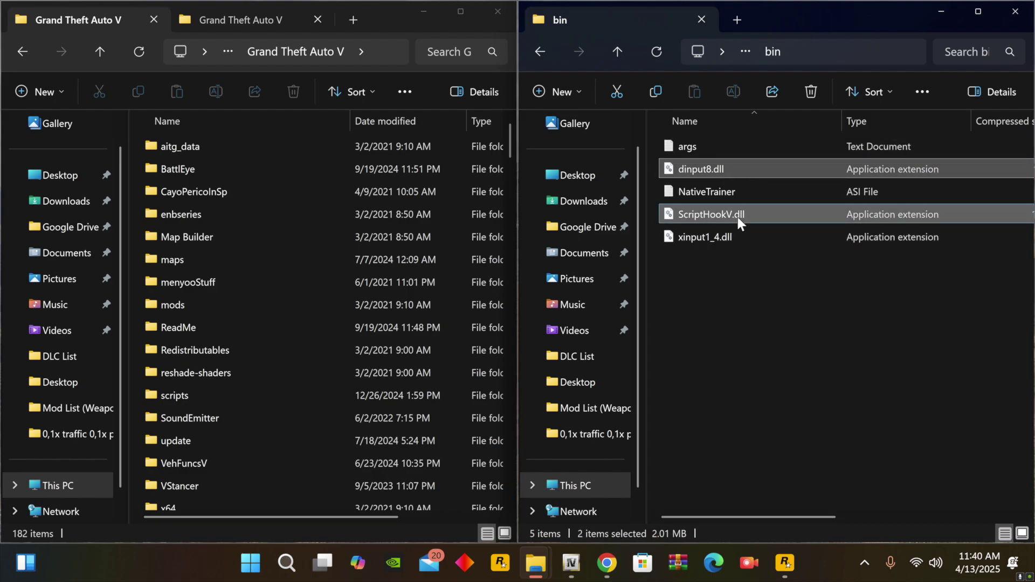
click(762, 318)
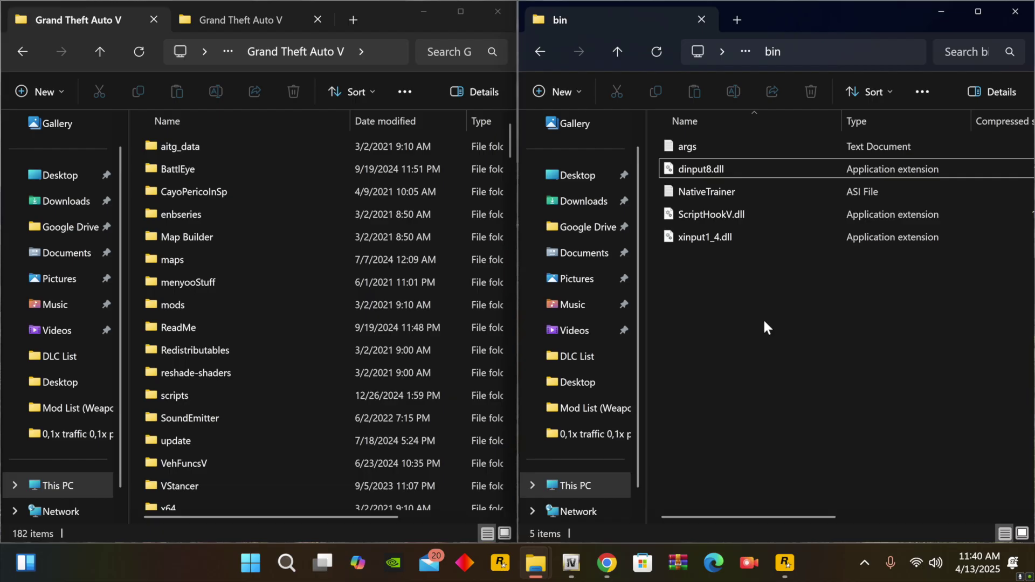
Step: Try to copy all five files from the ScriptHookV bin folder into the Grand Theft Auto V folder, replacing the existing files
drag(792, 302, 684, 122)
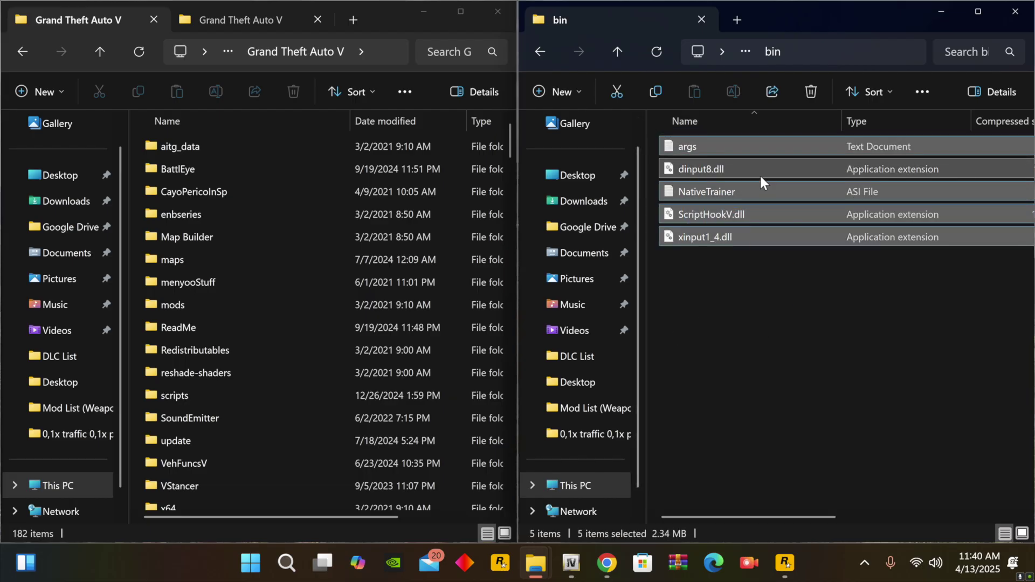
drag(784, 160, 131, 323)
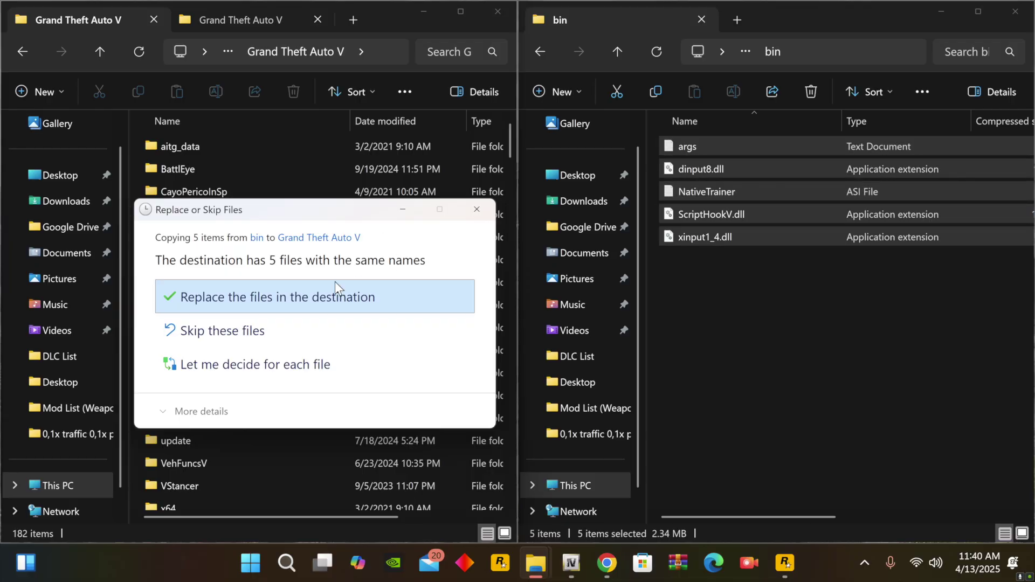
click(330, 299)
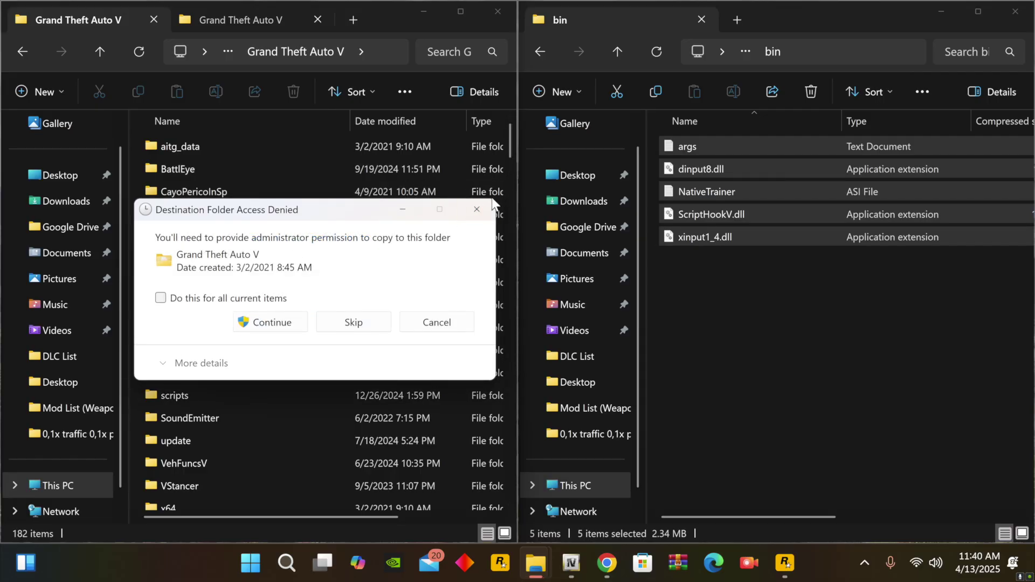
click(476, 211)
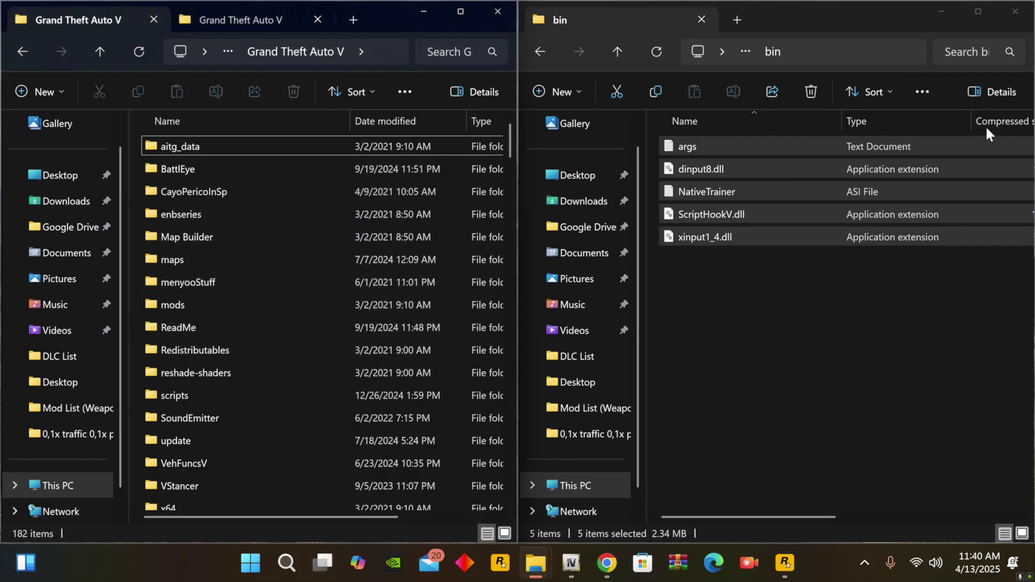
click(706, 19)
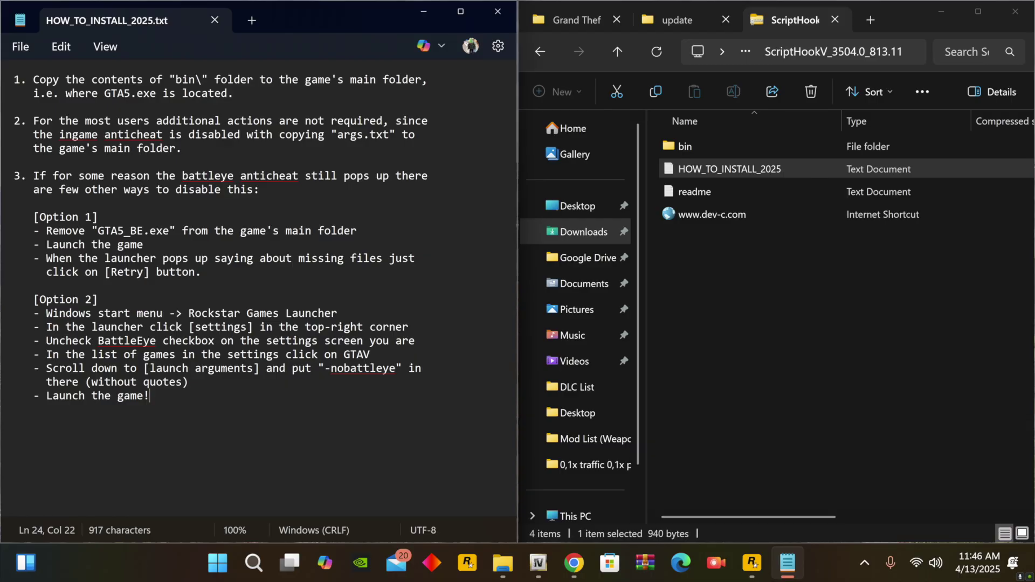
Step: Select the args file in the ScriptHookV bin folder, and copy the -nobattleye launch argument from HOW_TO_INSTALL_2025.txt
double_click(739, 139)
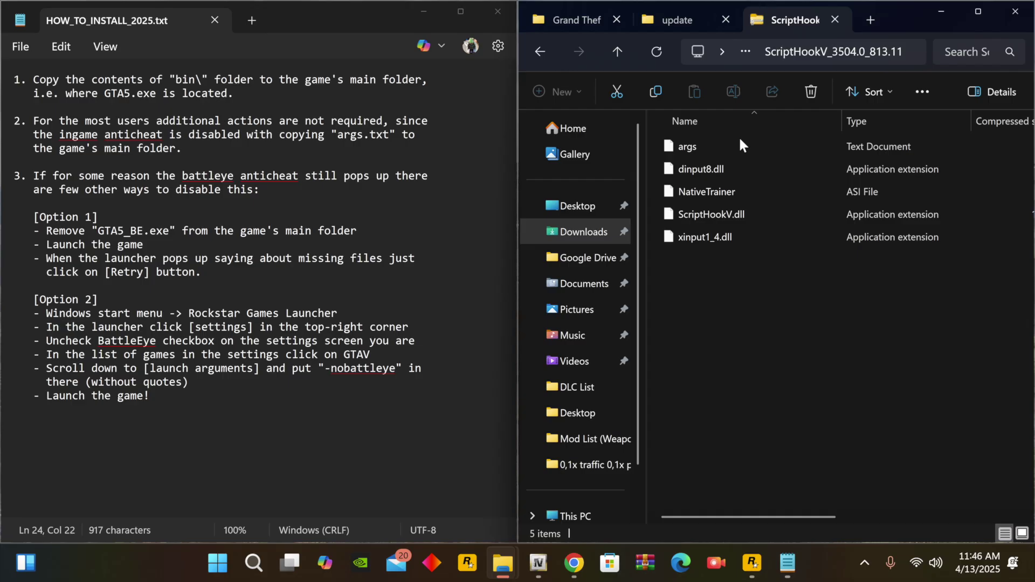
click(712, 141)
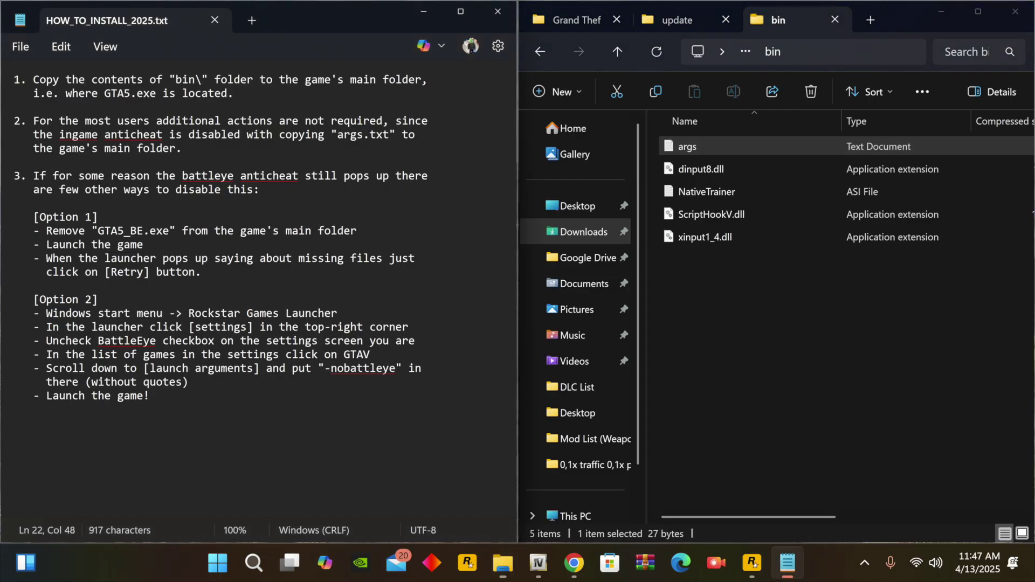
drag(319, 368, 395, 376)
key(ctrl+c)
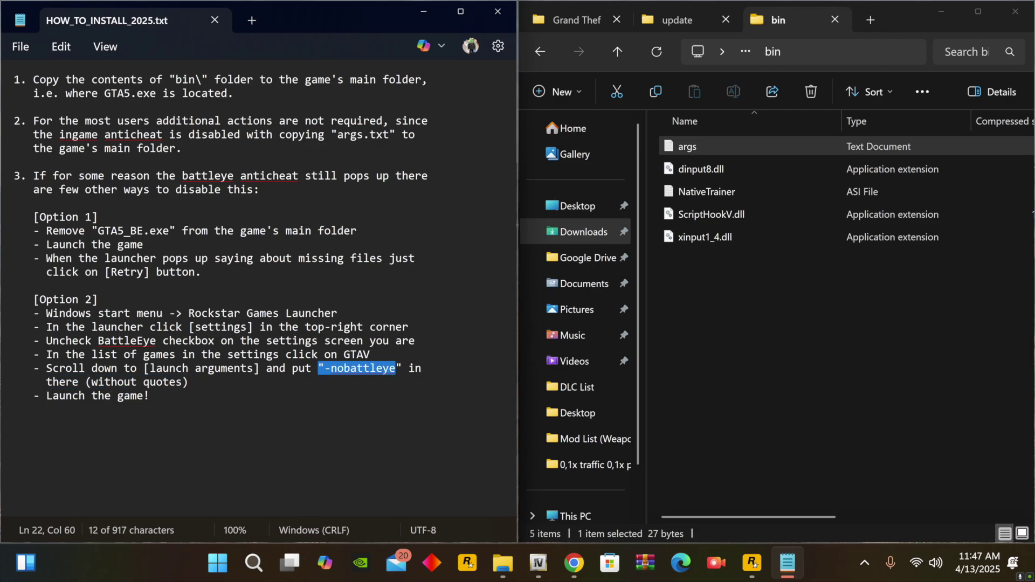
click(150, 396)
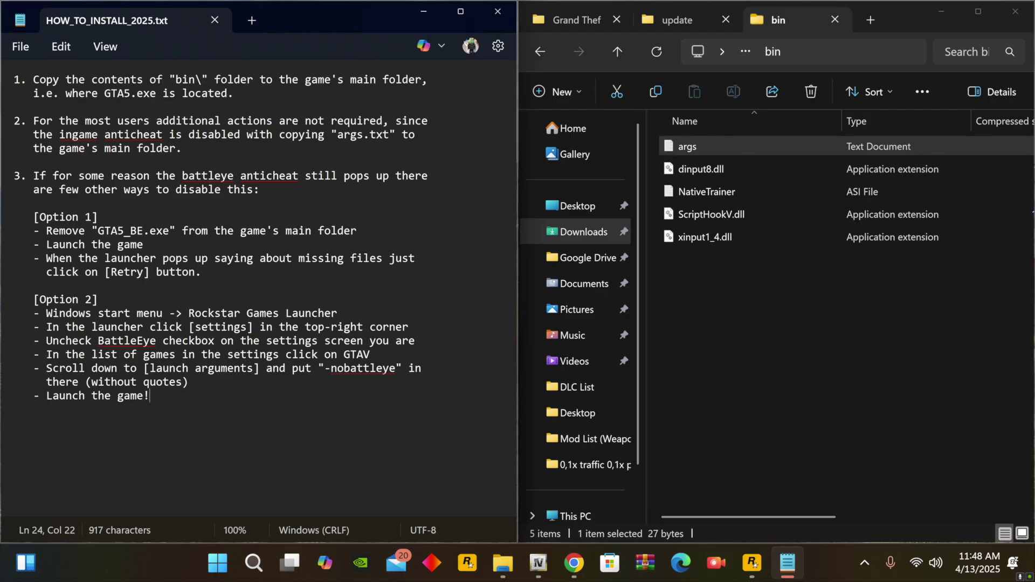
click(436, 11)
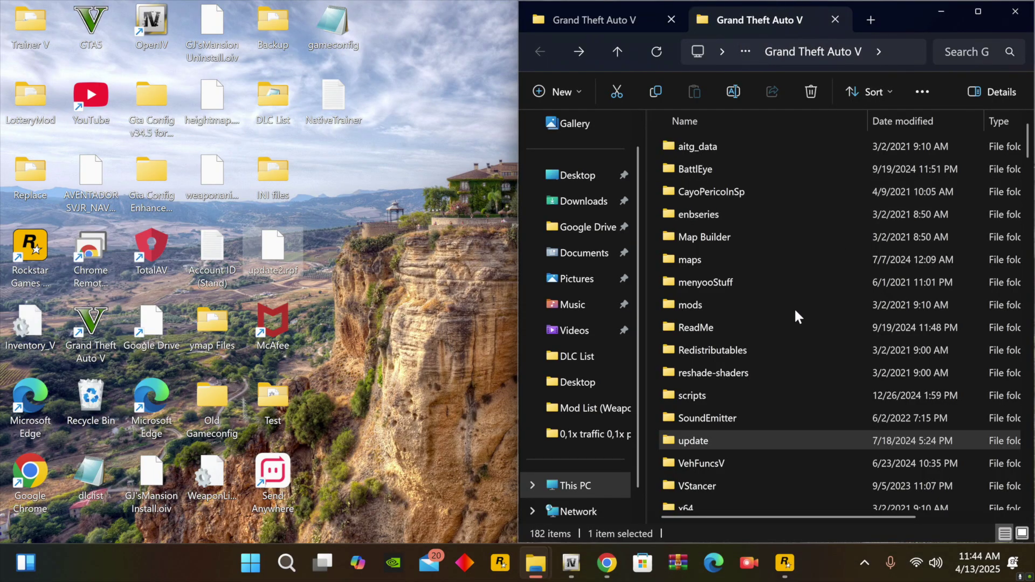
Step: Try to copy update2.rpf from the Grand Theft Auto V update folder to the desktop
double_click(741, 436)
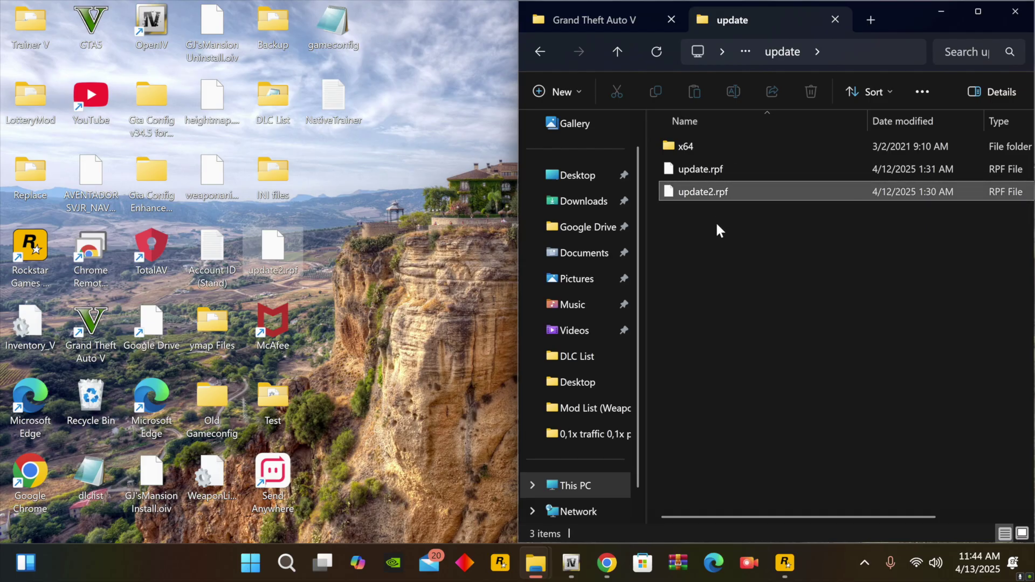
drag(720, 193, 377, 259)
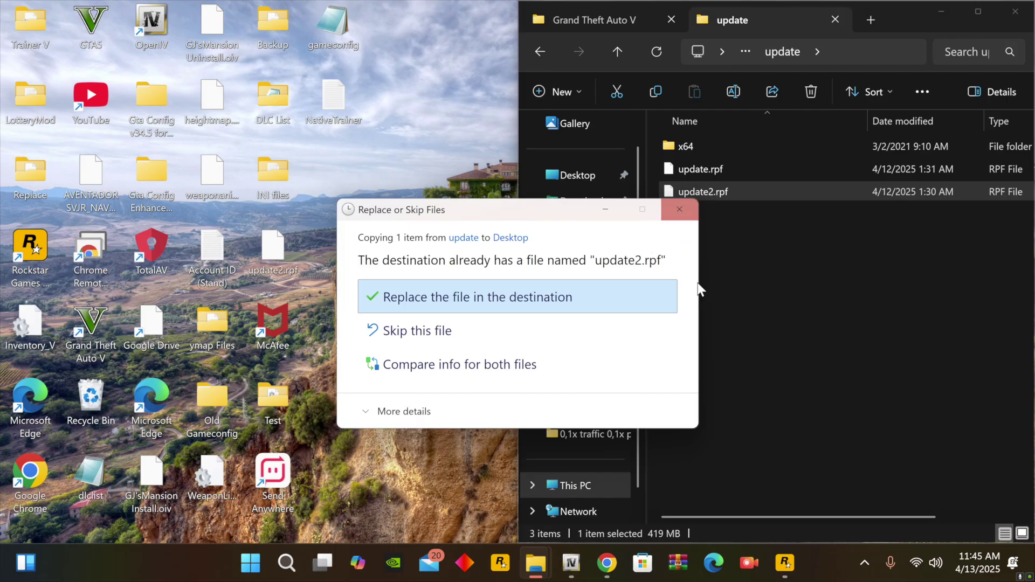
click(674, 216)
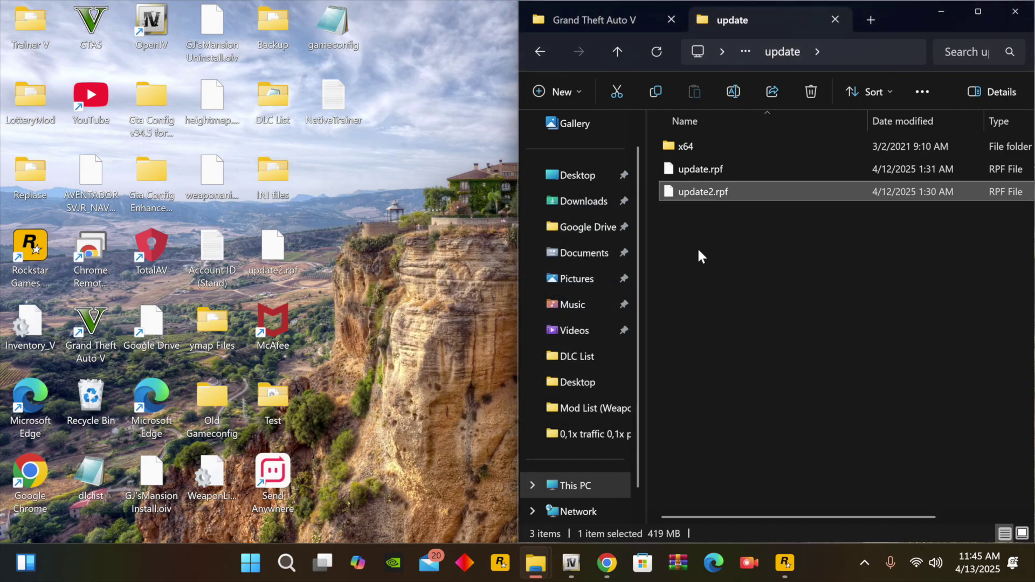
Step: Switch to OpenIV and enable edit mode for GTA V, accepting that changes are saved automatically
click(582, 563)
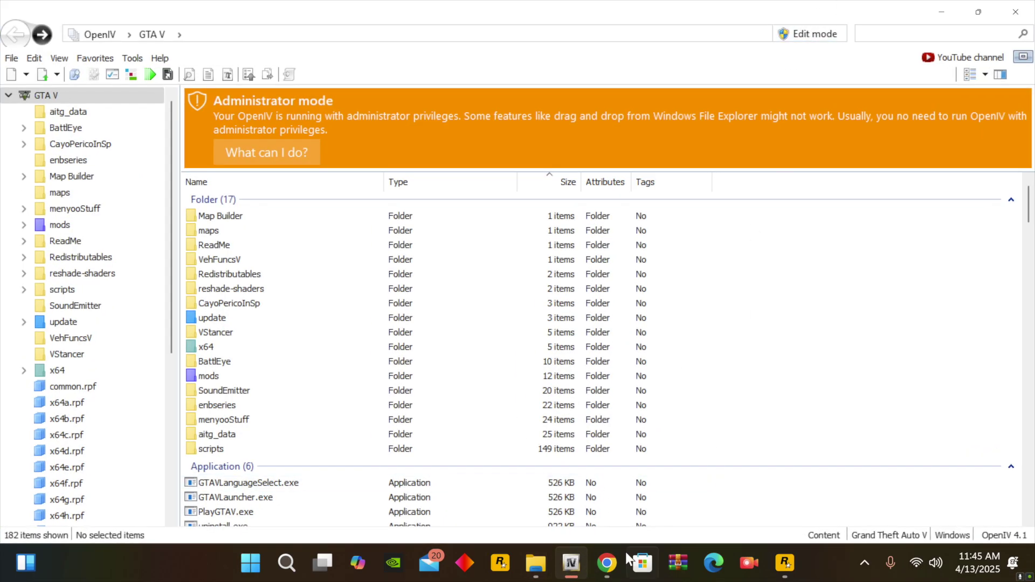
right_click(580, 576)
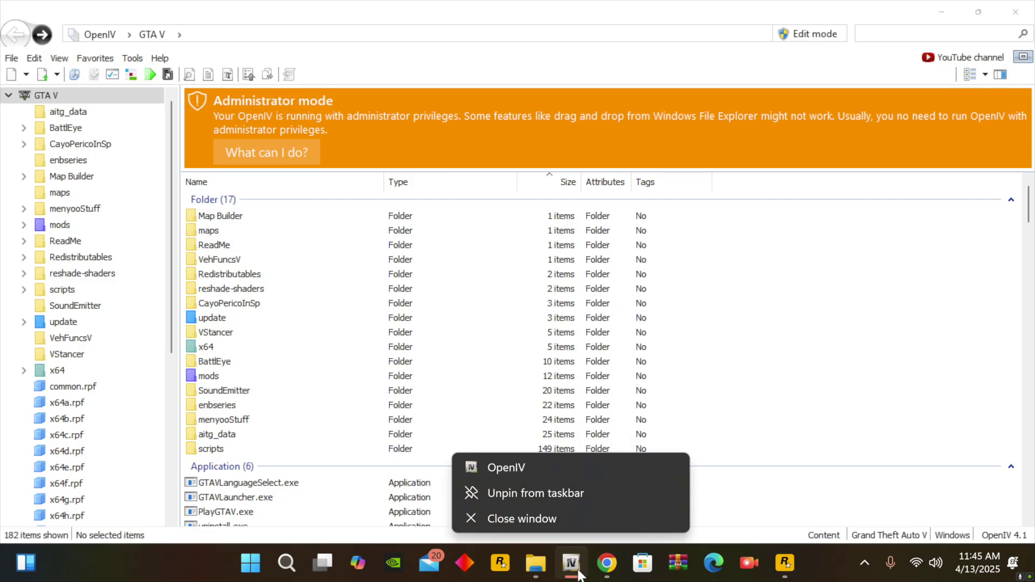
right_click(536, 472)
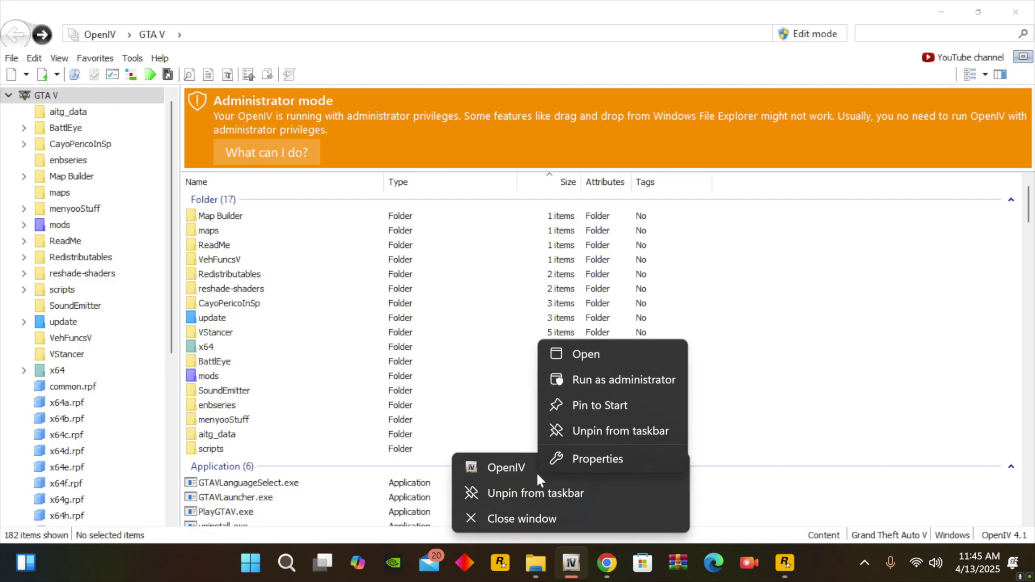
click(828, 52)
click(811, 31)
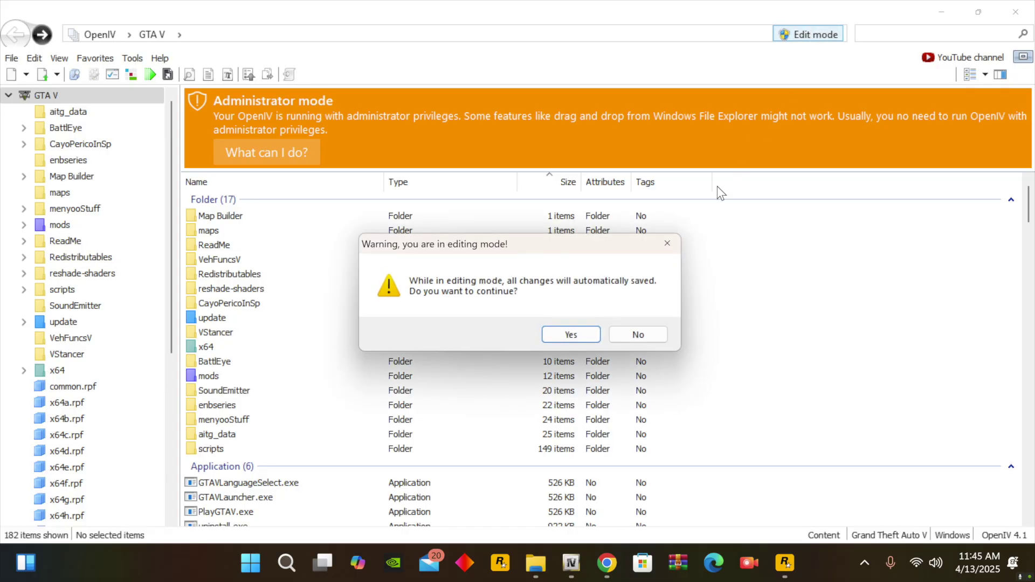
click(572, 335)
Step: Add update2.rpf from the Desktop to the GTA V update folder and minimize OpenIV
double_click(225, 318)
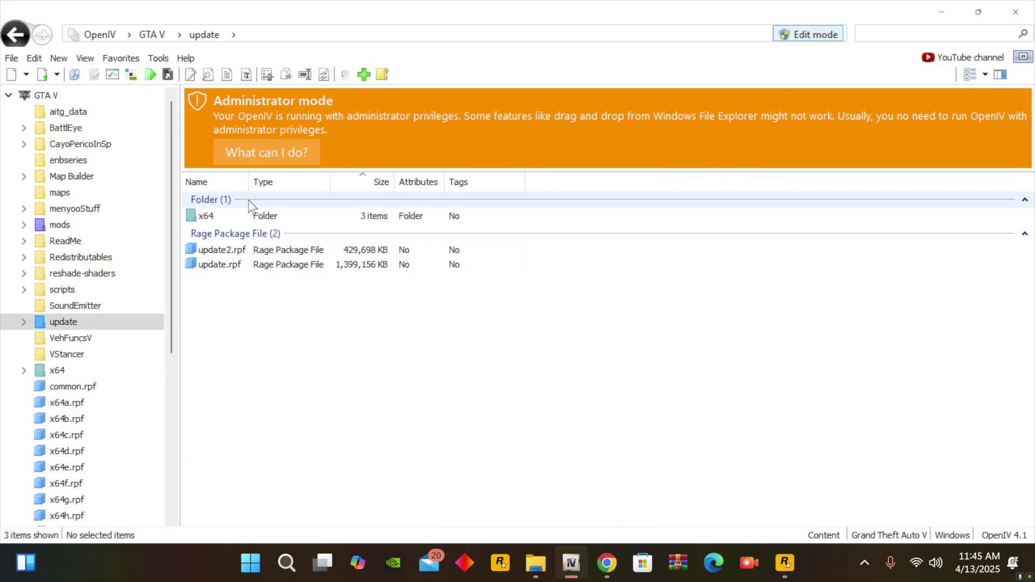
click(365, 75)
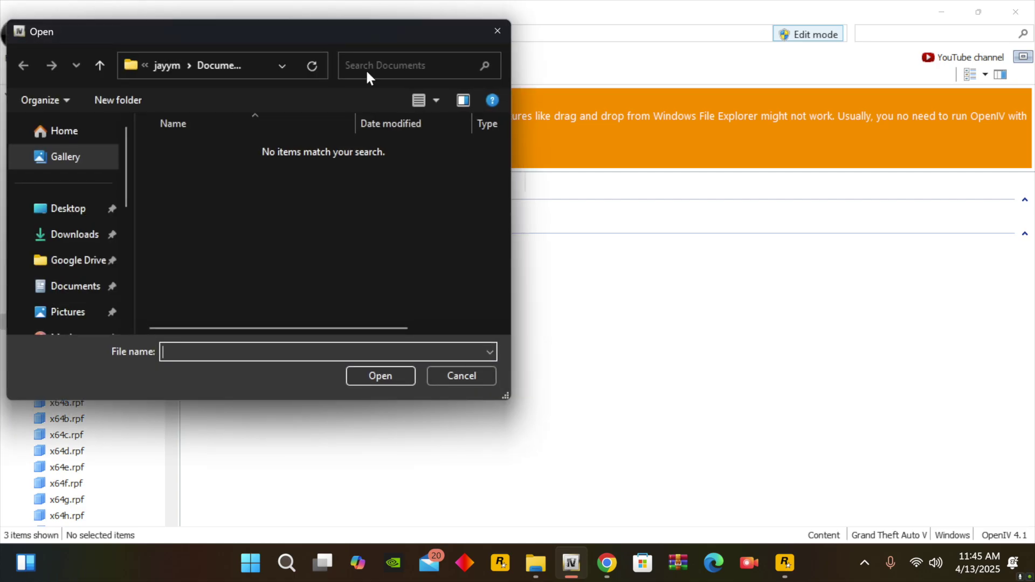
click(85, 210)
scroll(309, 230, down, 5)
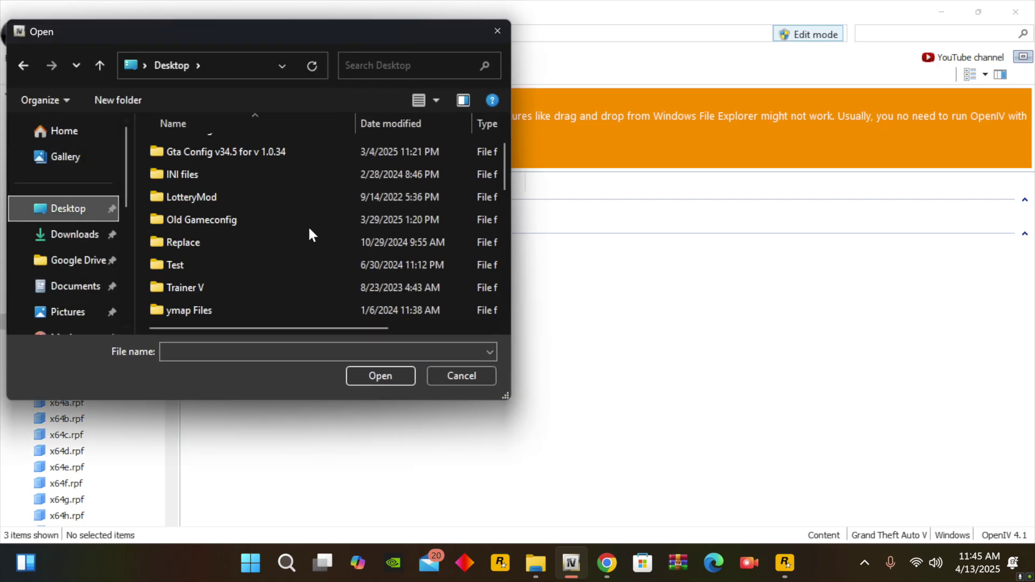
scroll(309, 223, down, 2)
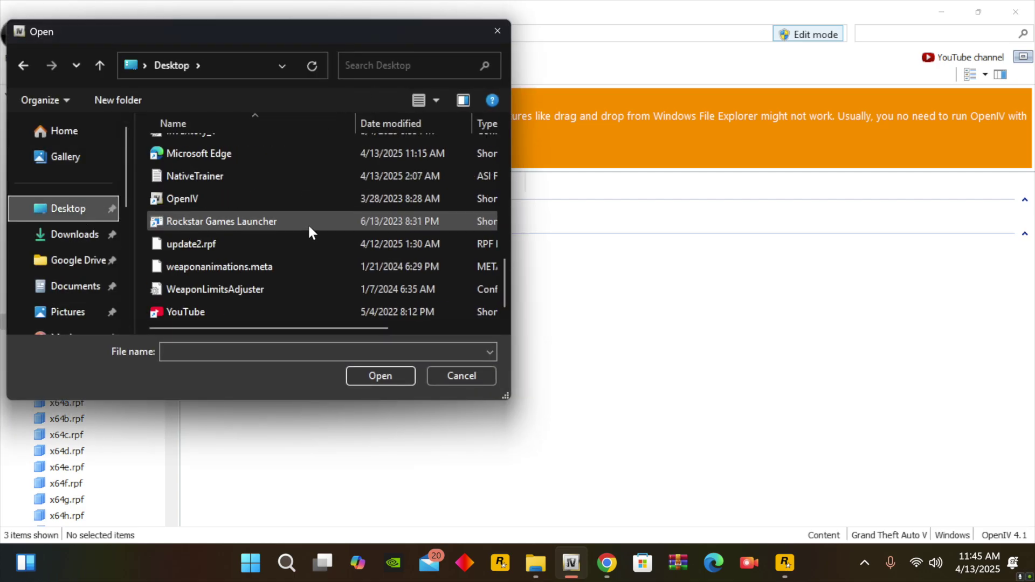
double_click(238, 250)
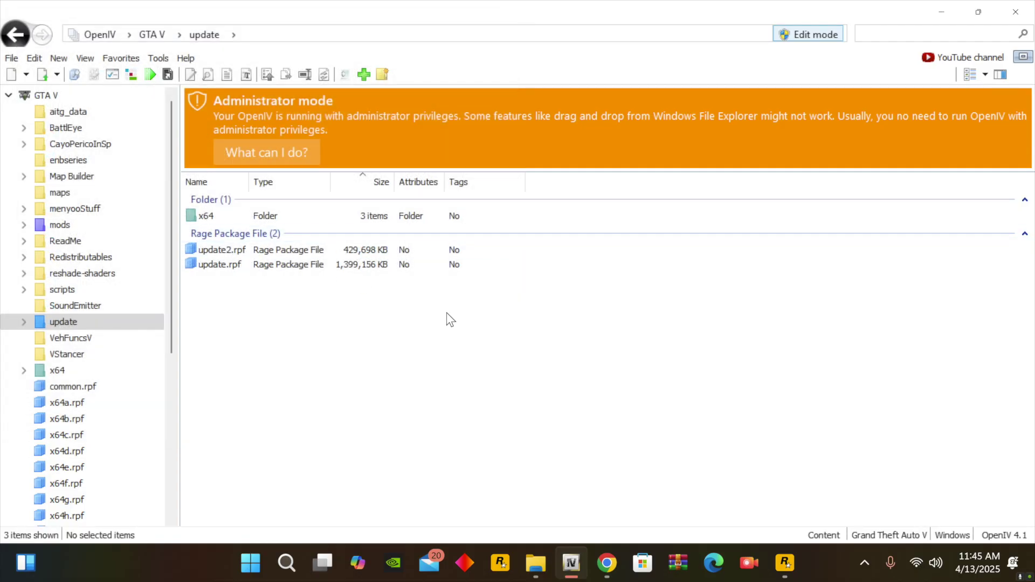
click(808, 36)
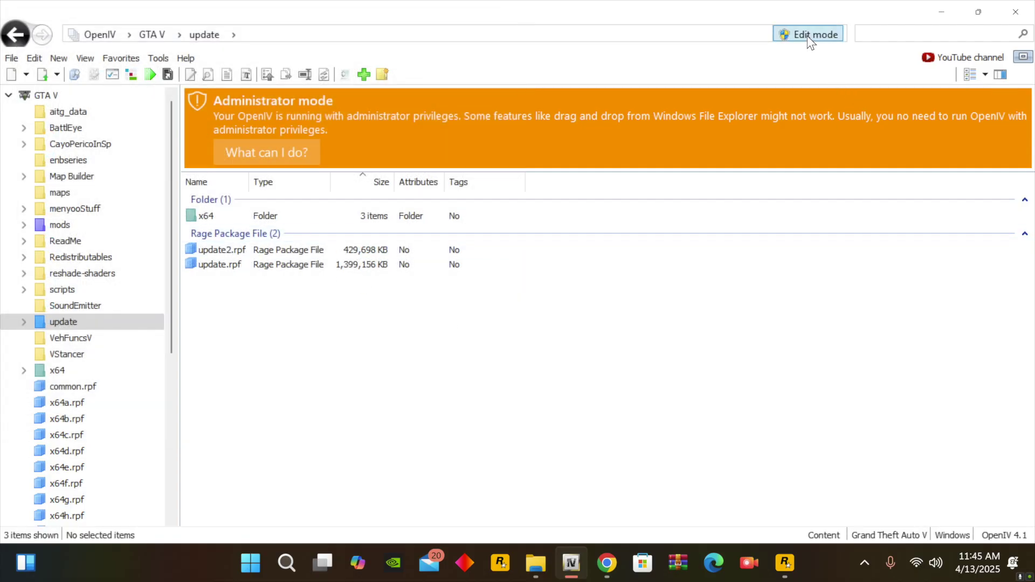
click(942, 13)
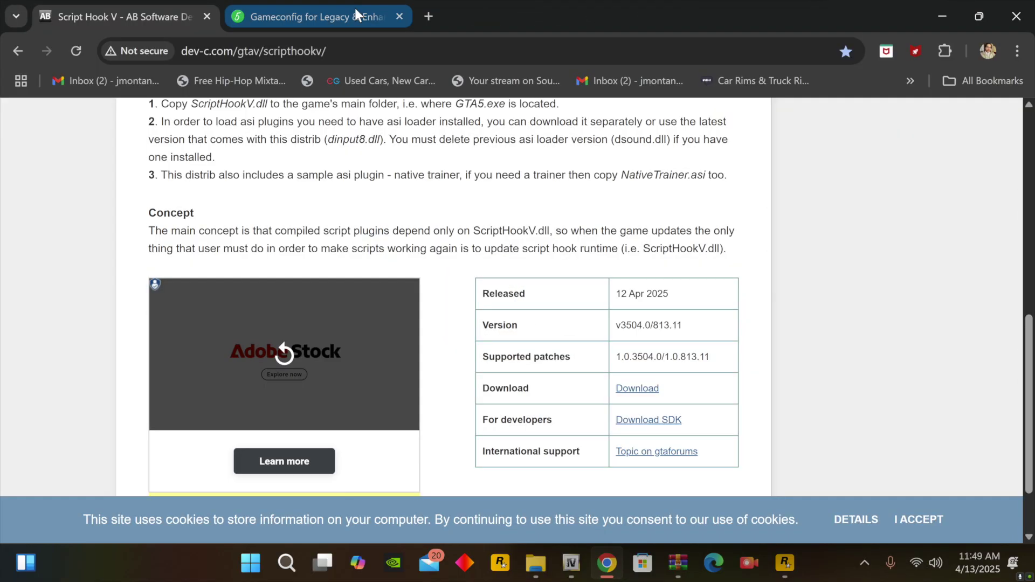
Step: Switch to the Gameconfig for Legacy & Enhanced page in Chrome and locate the V34.5 download among all versions
click(355, 8)
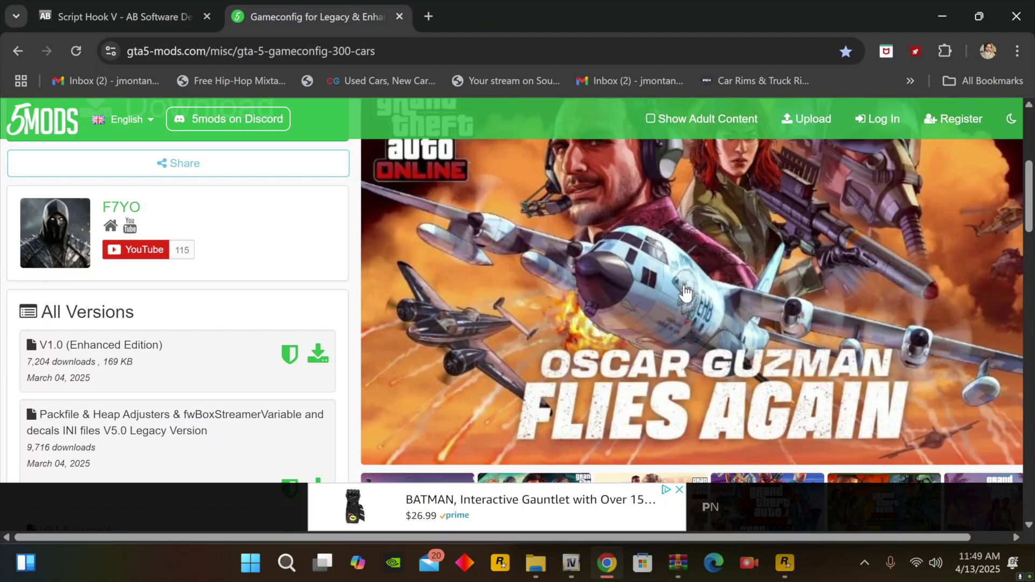
scroll(688, 292, up, 5)
scroll(693, 283, down, 1)
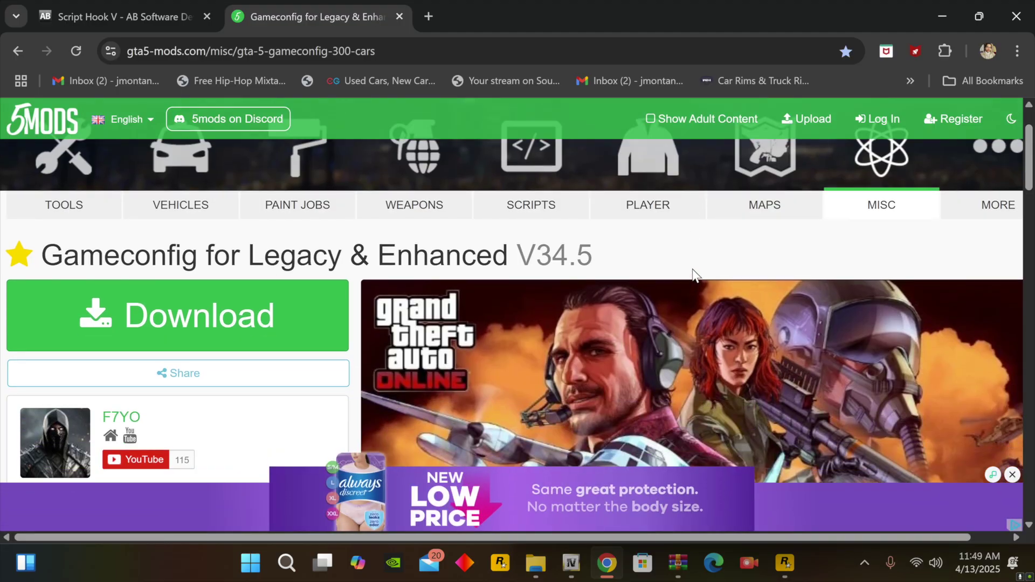
scroll(704, 255, down, 1)
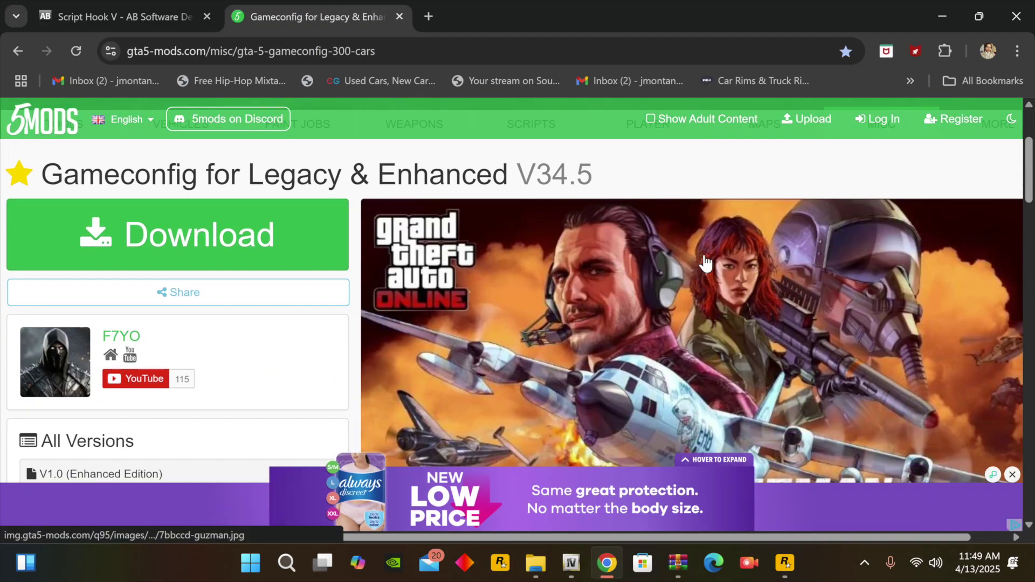
scroll(369, 188, down, 2)
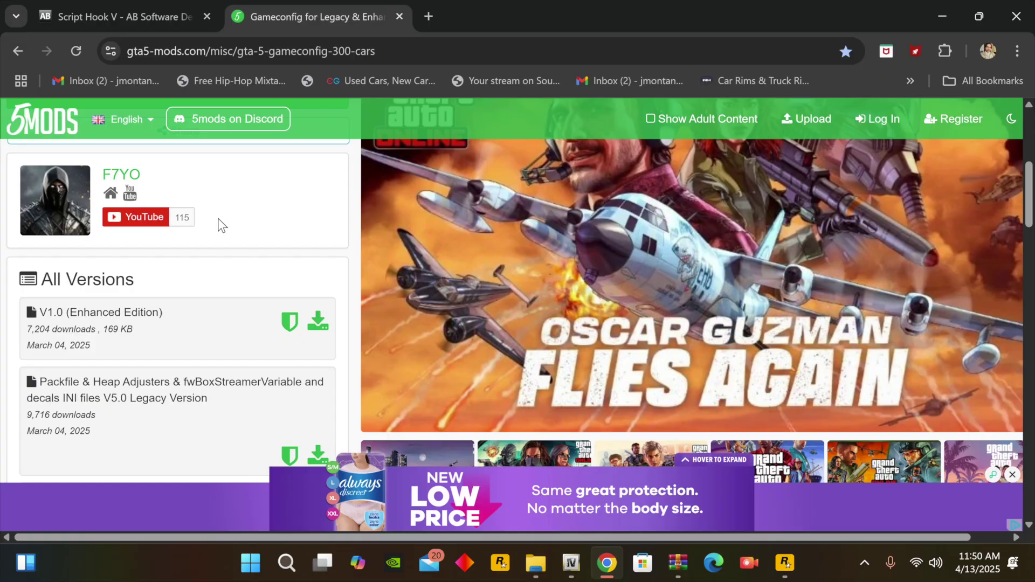
scroll(249, 191, down, 4)
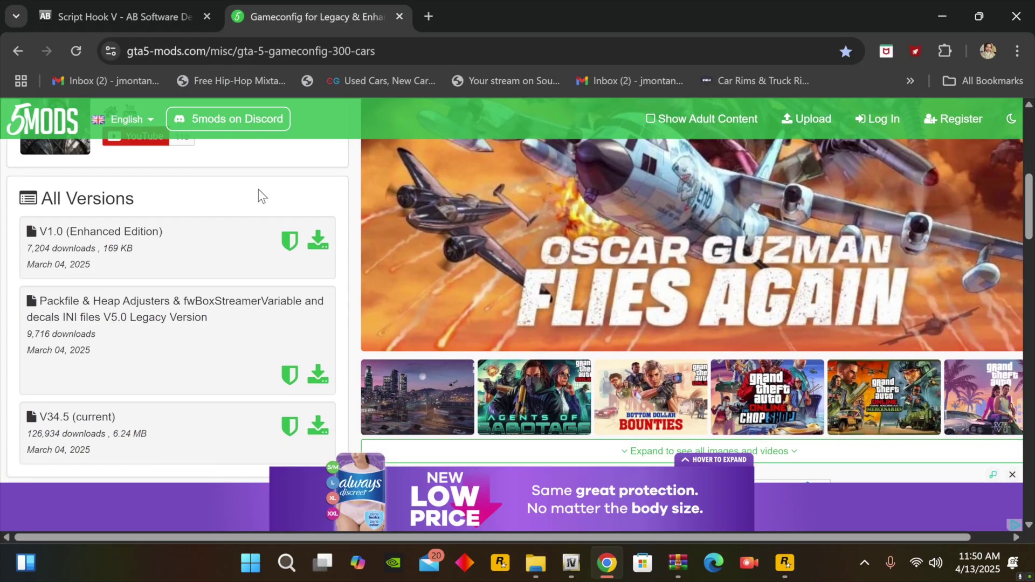
mouse_move(302, 276)
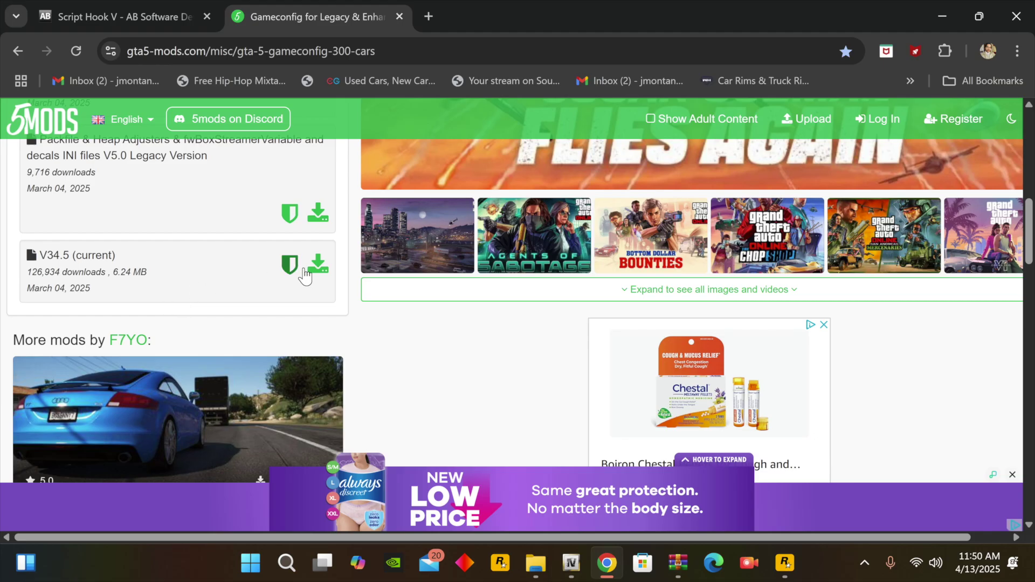
Step: Minimize Chrome and open Gta Config v34.5 for v 1.0.34 > For Less Mods in the WinRAR archive to view the traffic variants
scroll(378, 335, up, 2)
scroll(467, 390, up, 4)
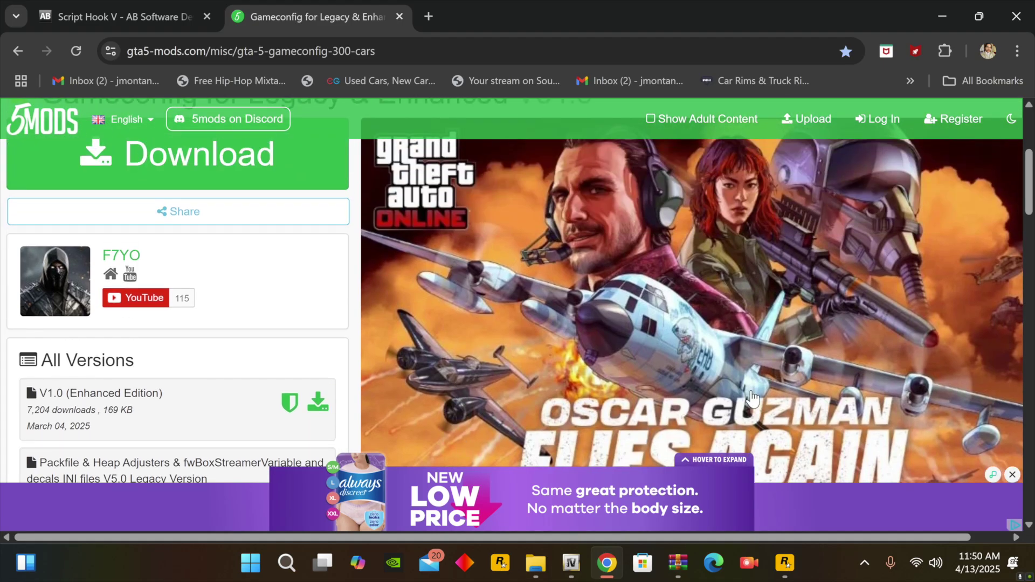
click(937, 1)
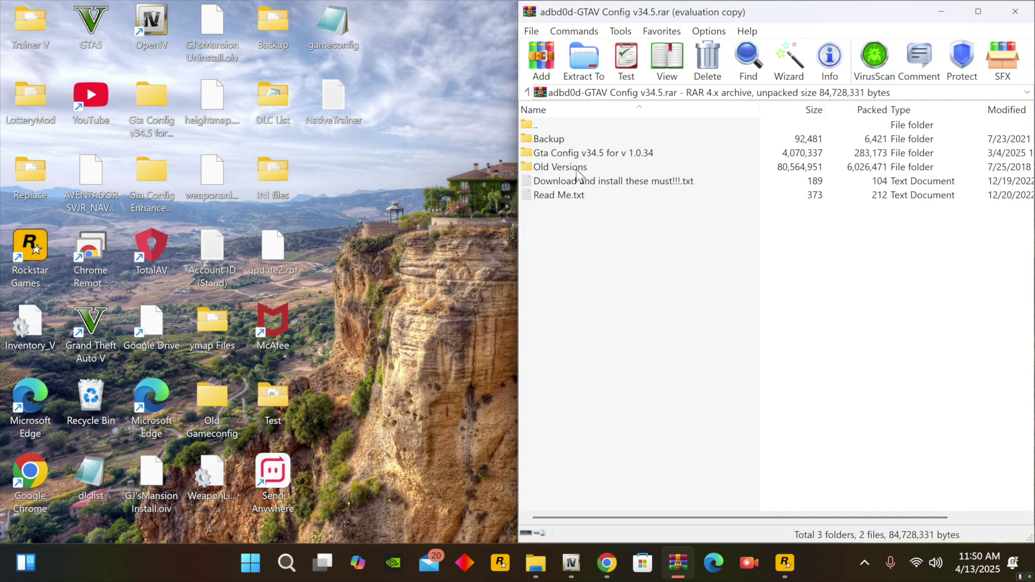
double_click(592, 154)
double_click(567, 140)
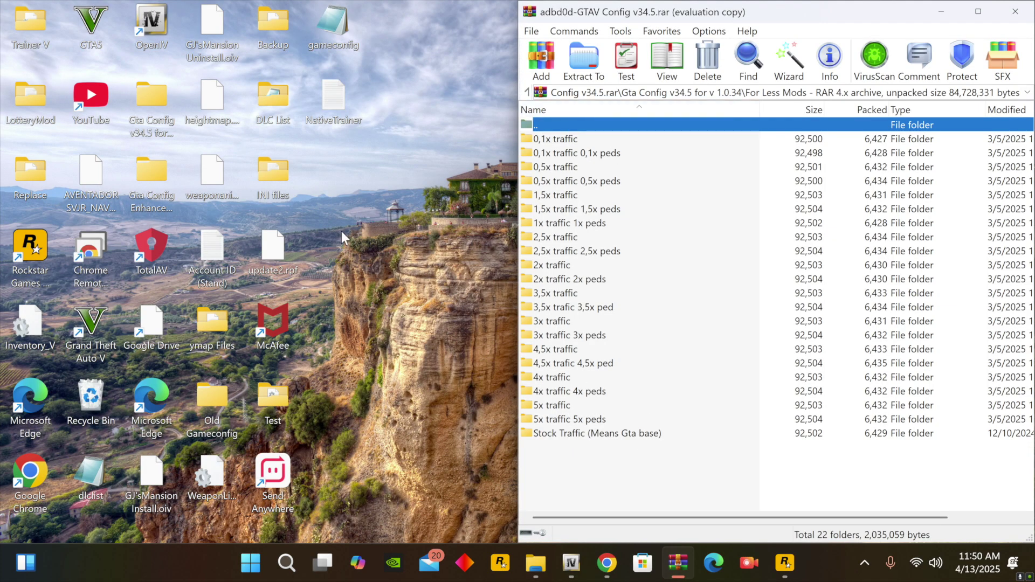
Step: Switch to OpenIV and turn on edit mode for GTA V, accepting the automatic-save warning
click(571, 564)
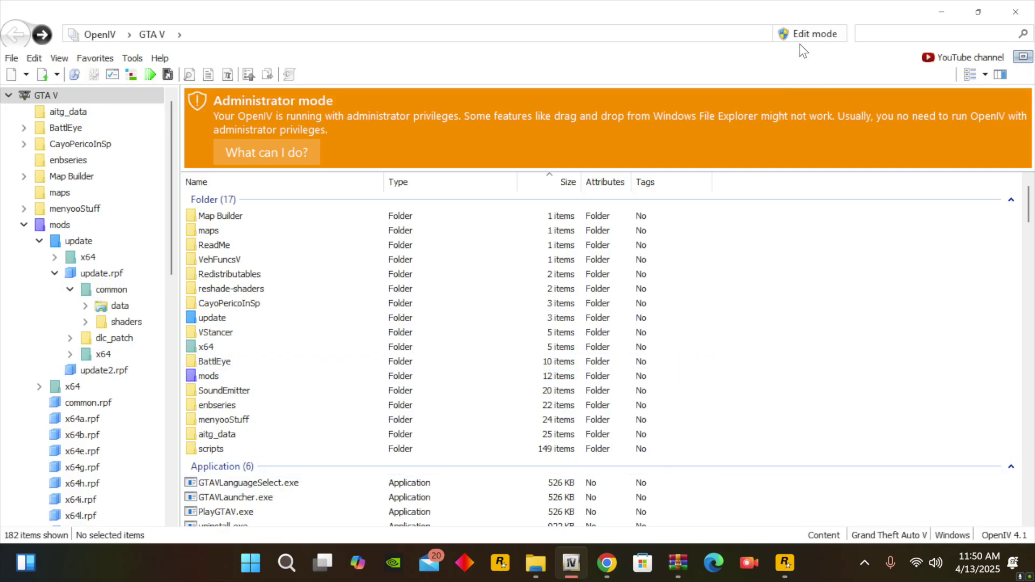
click(810, 34)
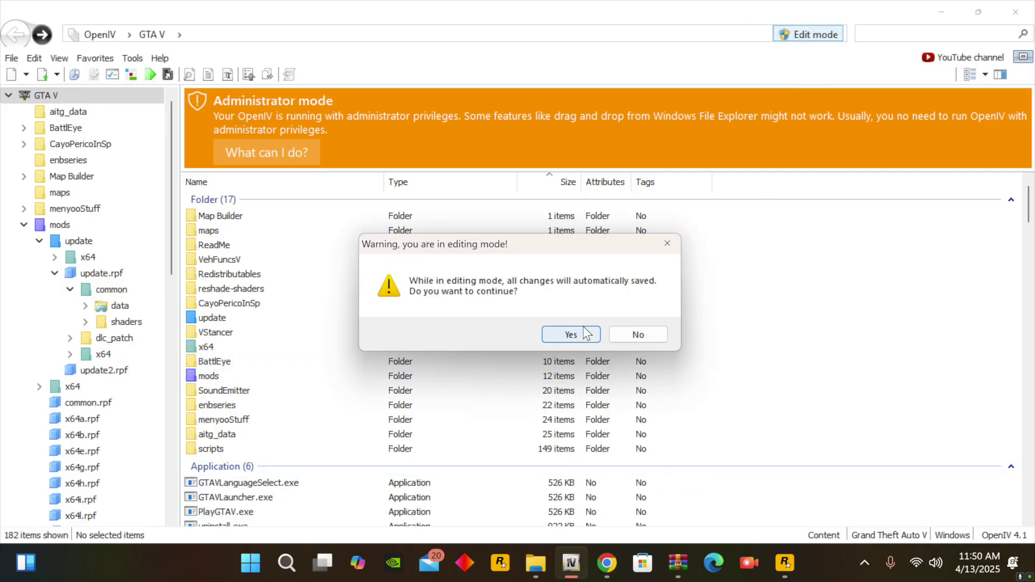
click(571, 334)
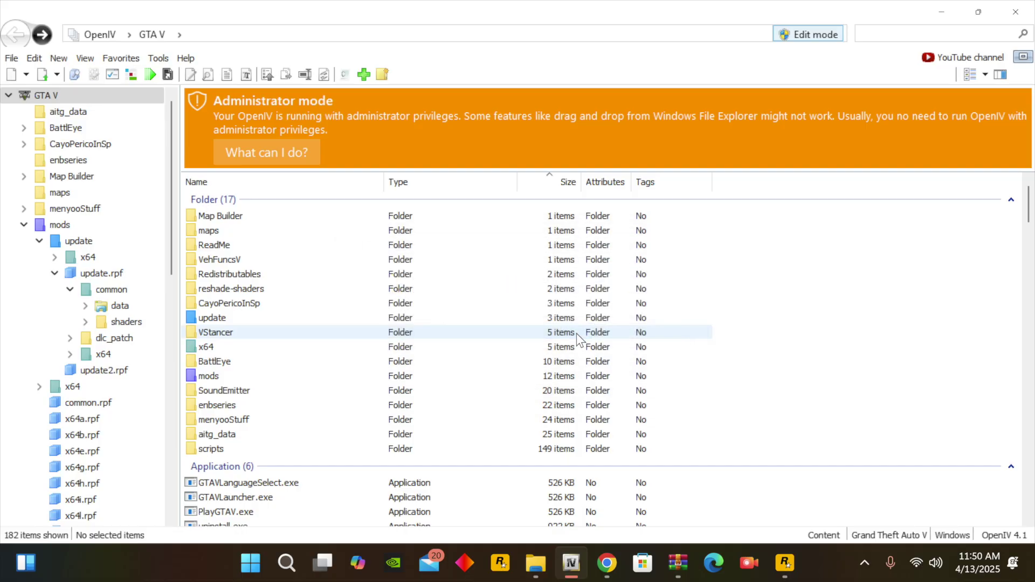
Step: Open the data folder at mods > update > update.rpf > common
double_click(250, 376)
double_click(225, 219)
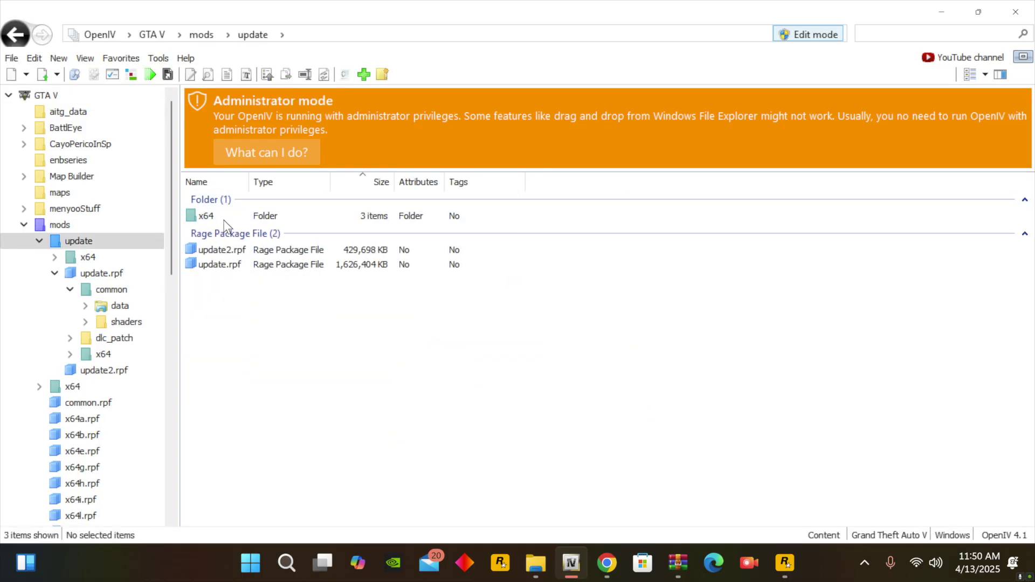
double_click(236, 265)
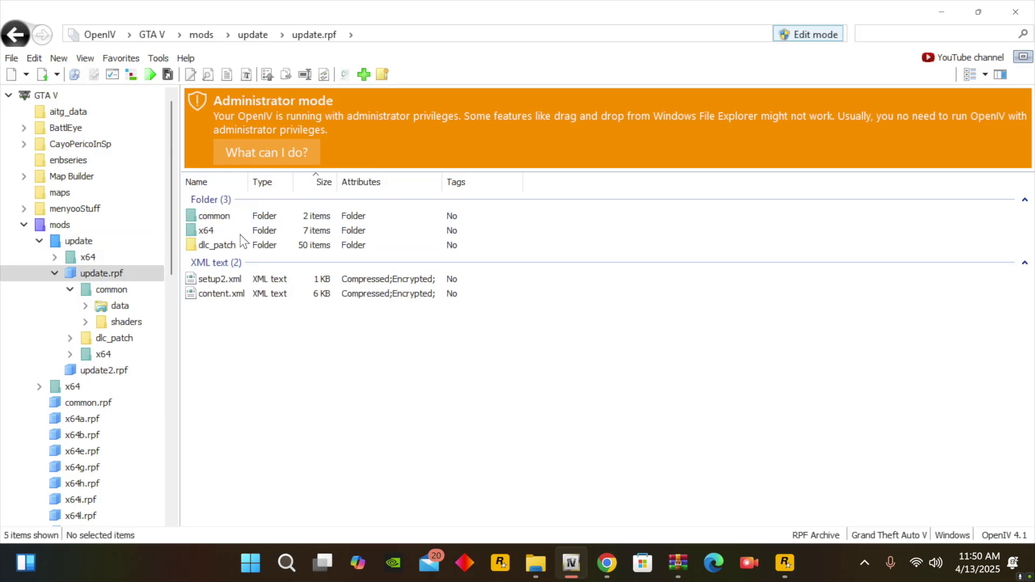
click(243, 218)
double_click(243, 218)
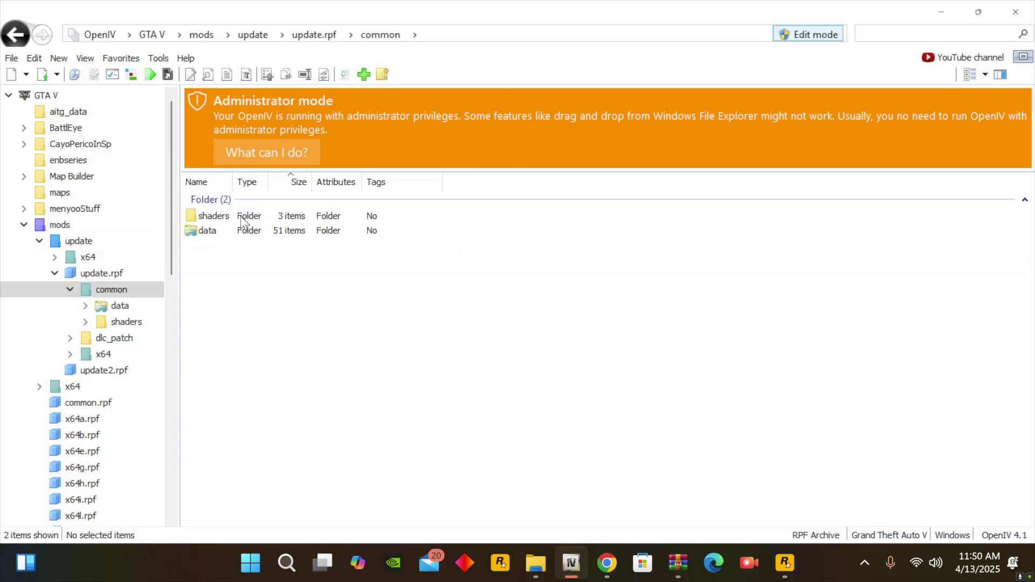
double_click(238, 231)
Step: Locate and select gameconfig.xml among the XML text files of the data folder
scroll(453, 353, down, 3)
scroll(454, 352, down, 2)
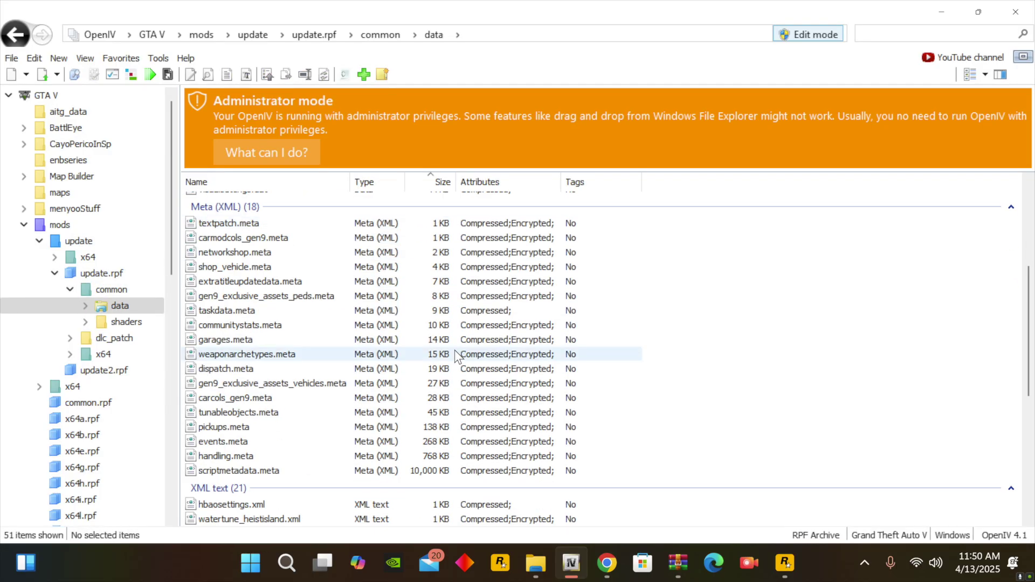
scroll(396, 393, down, 4)
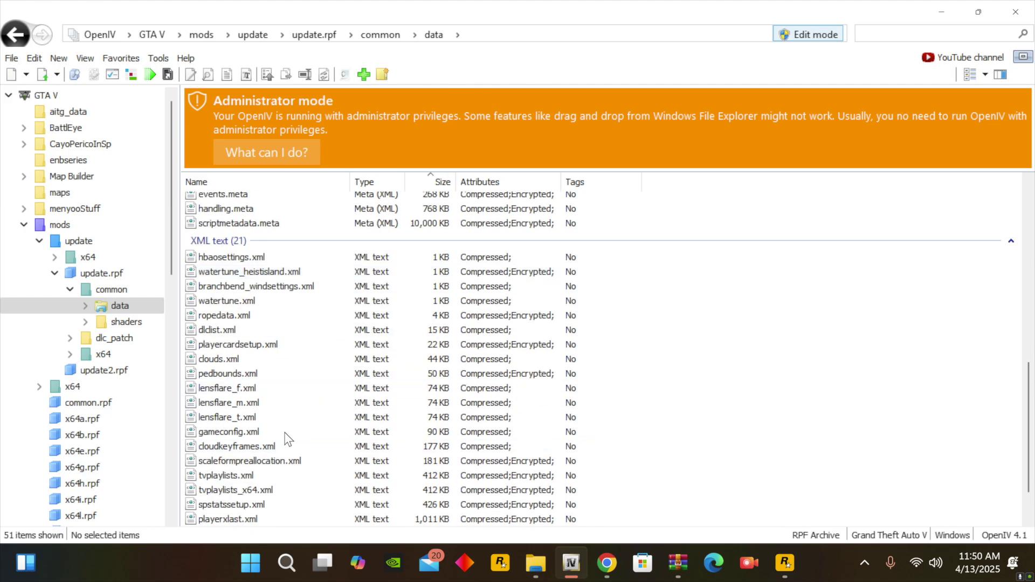
scroll(372, 432, down, 2)
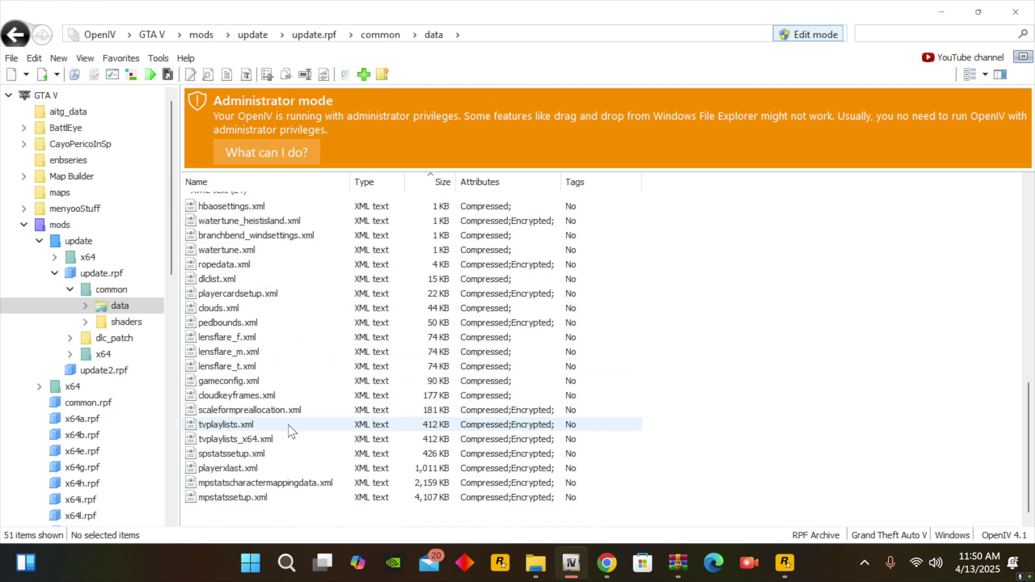
click(256, 383)
click(237, 282)
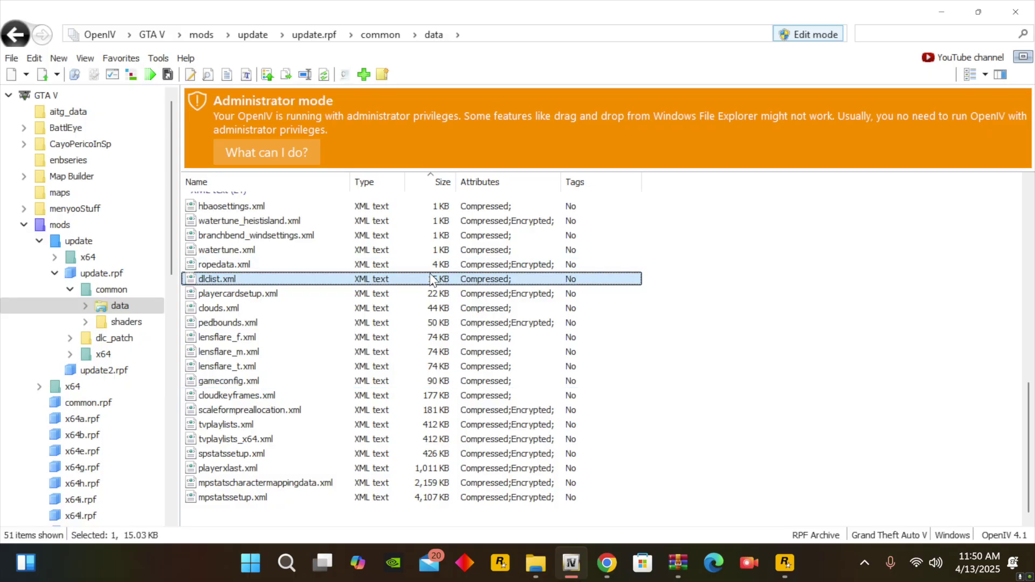
click(260, 381)
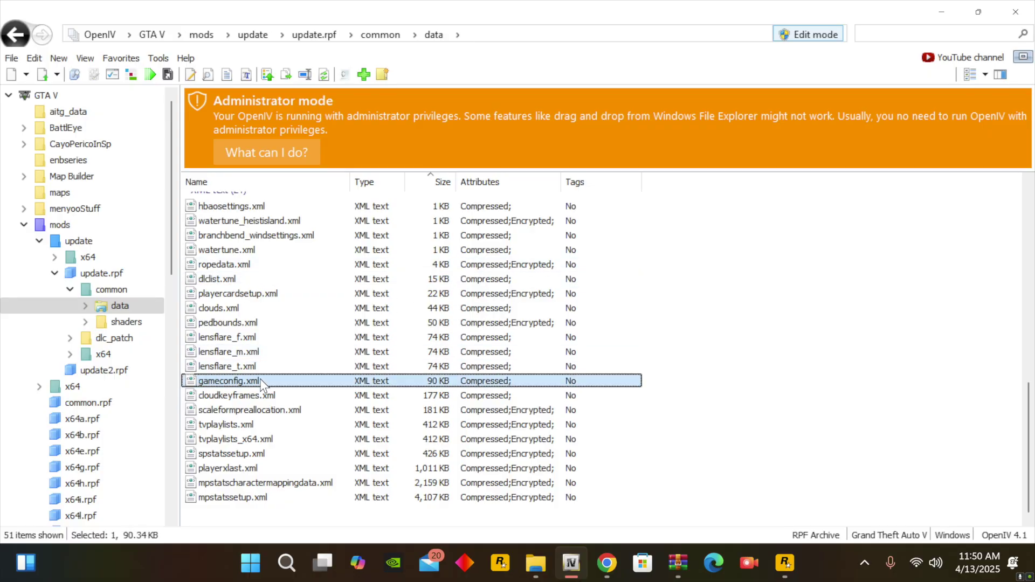
Step: Browse the add-file dialog to Gta Config v34.5 for v 1.0.34 > For Less Mods on the Desktop and close it without adding anything
click(365, 74)
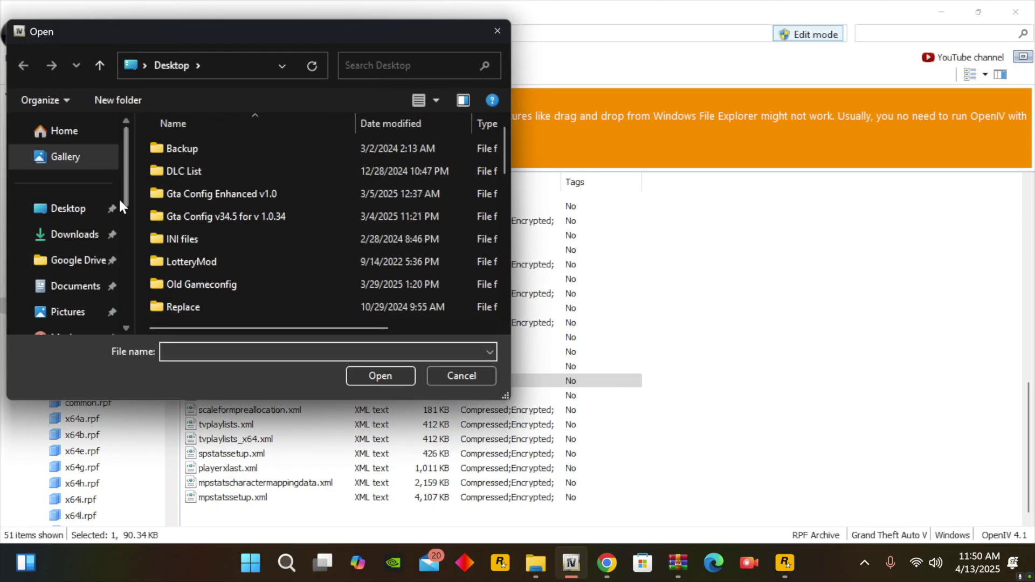
double_click(231, 219)
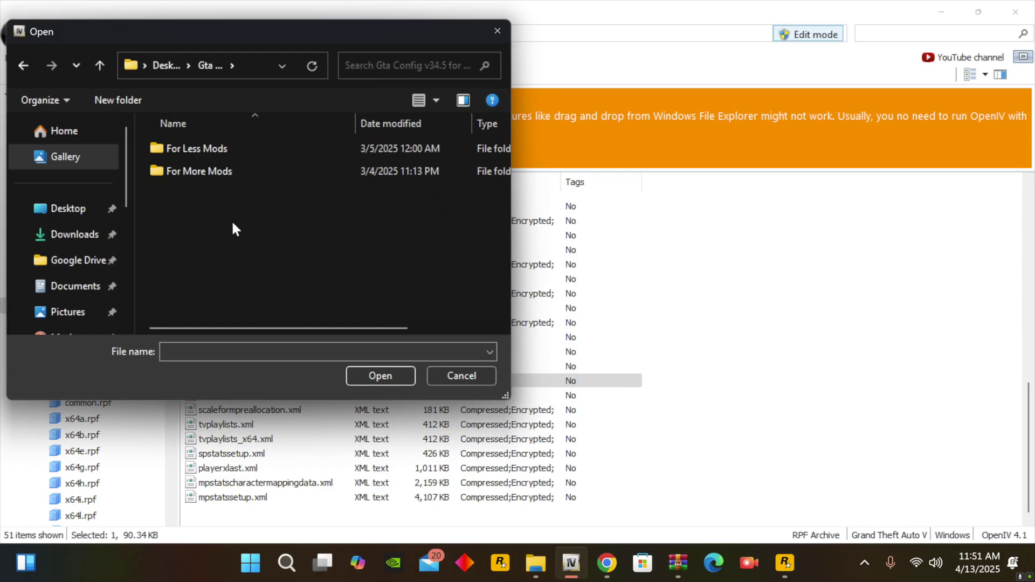
double_click(238, 149)
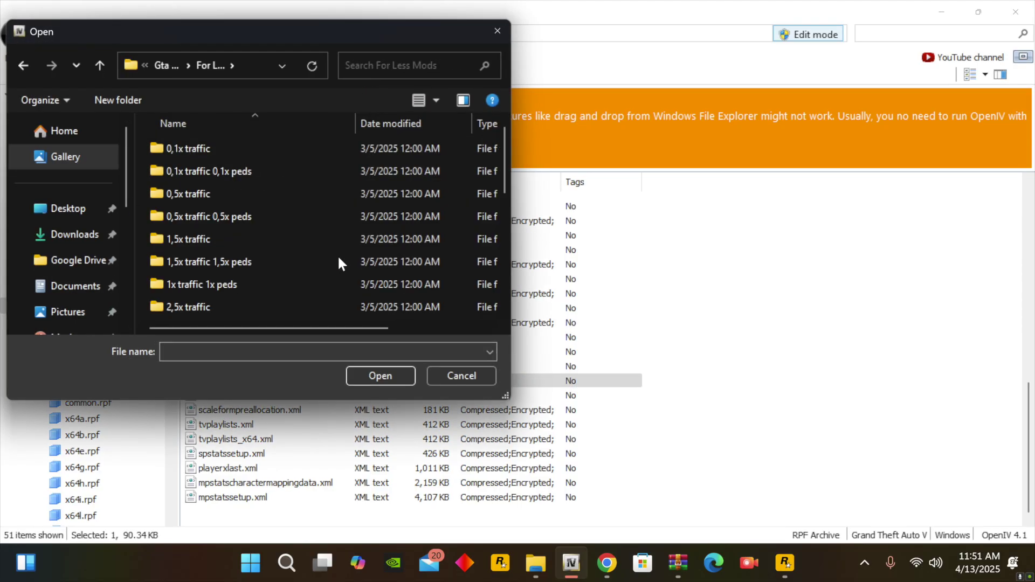
drag(506, 147, 496, 50)
click(497, 30)
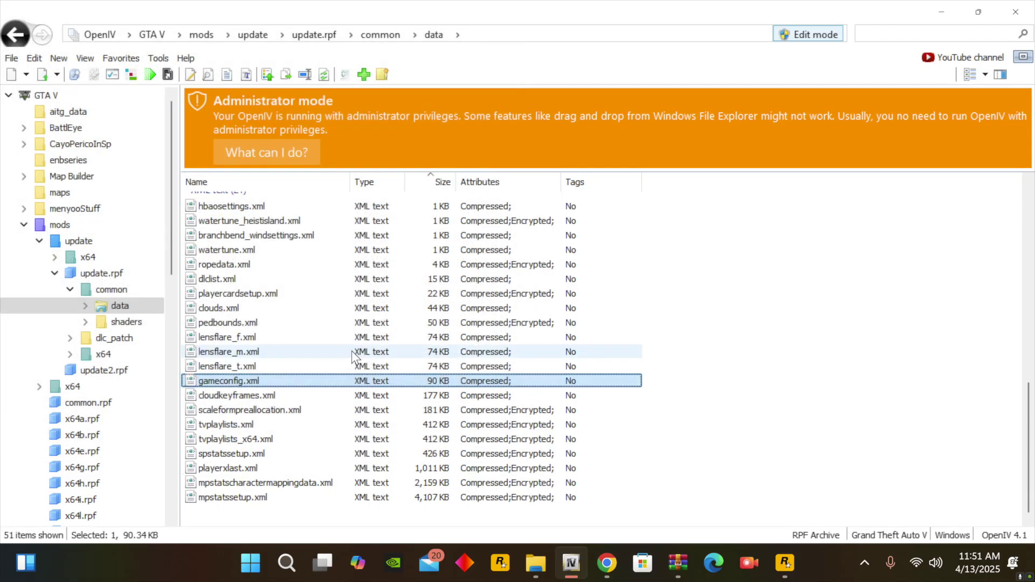
Step: Deselect gameconfig.xml, turn off edit mode and minimize OpenIV
click(906, 418)
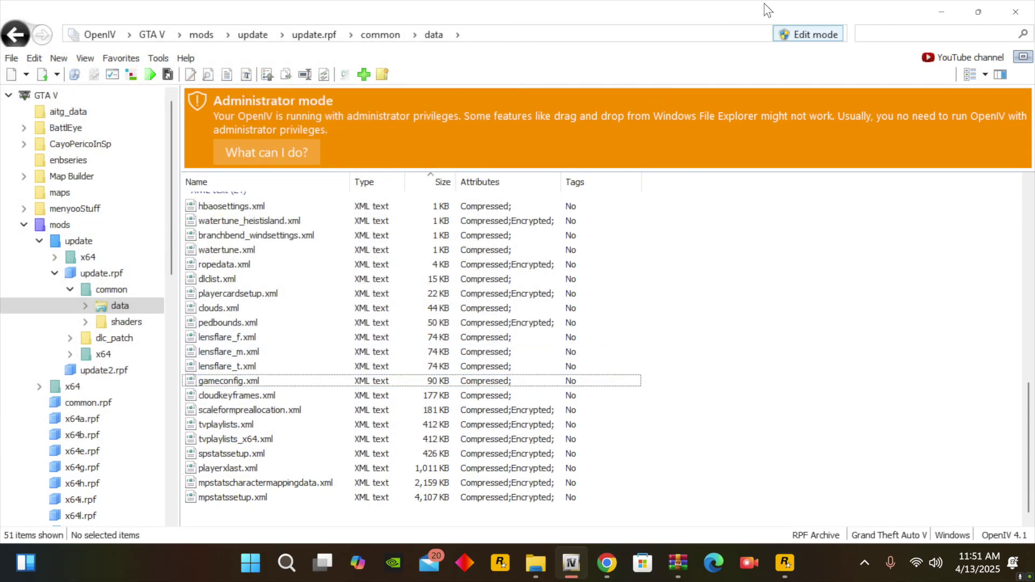
click(793, 35)
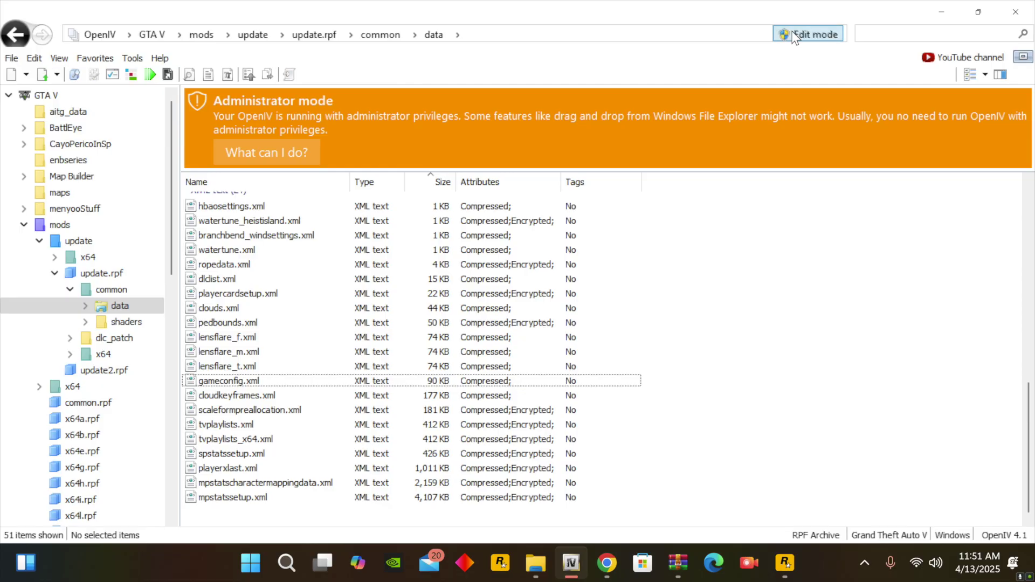
click(949, 7)
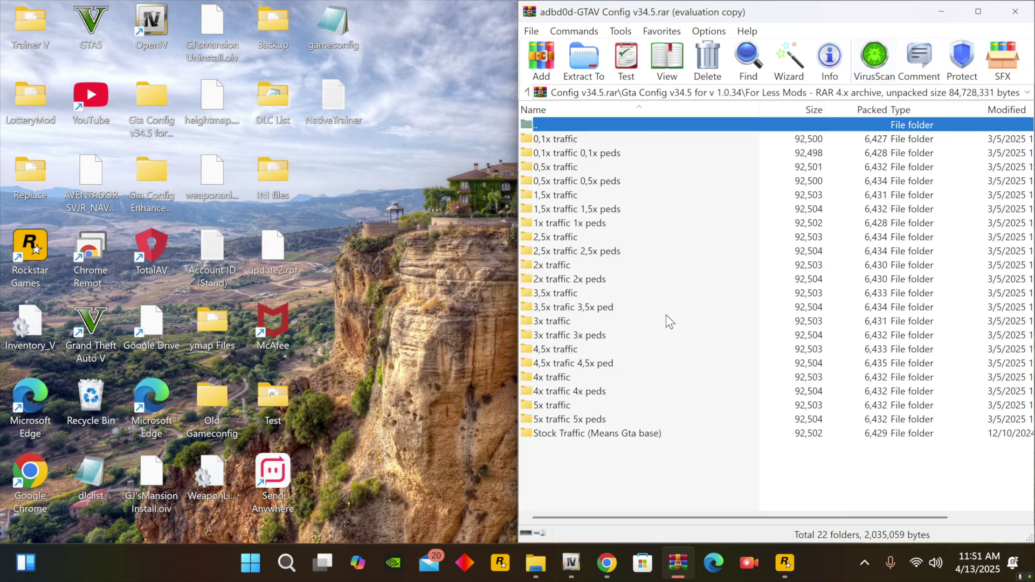
Step: Minimize the WinRAR archive and the Downloads window, and switch to the Rockstar Games Launcher
click(949, 12)
drag(911, 6, 911, 24)
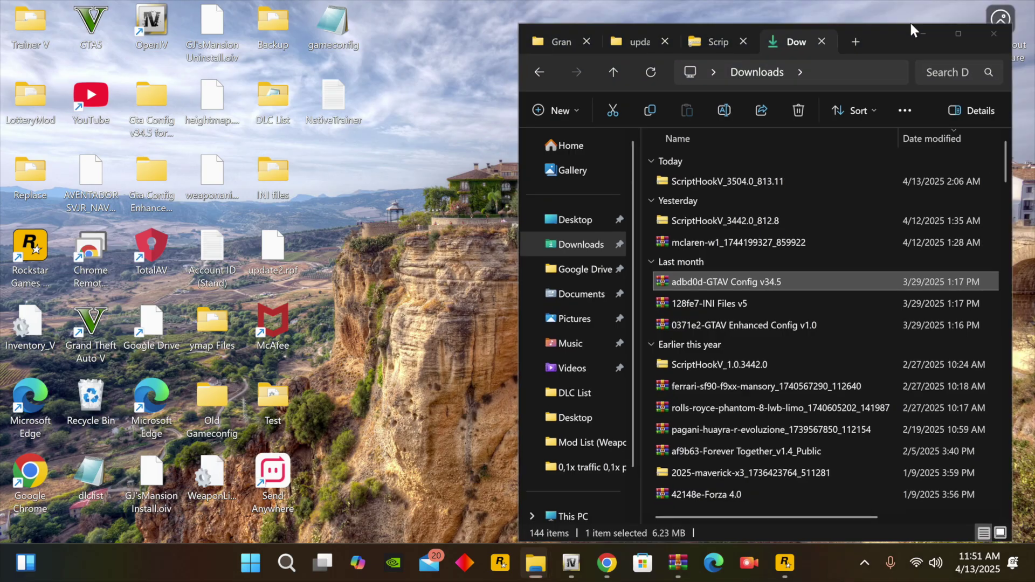
click(923, 34)
click(785, 563)
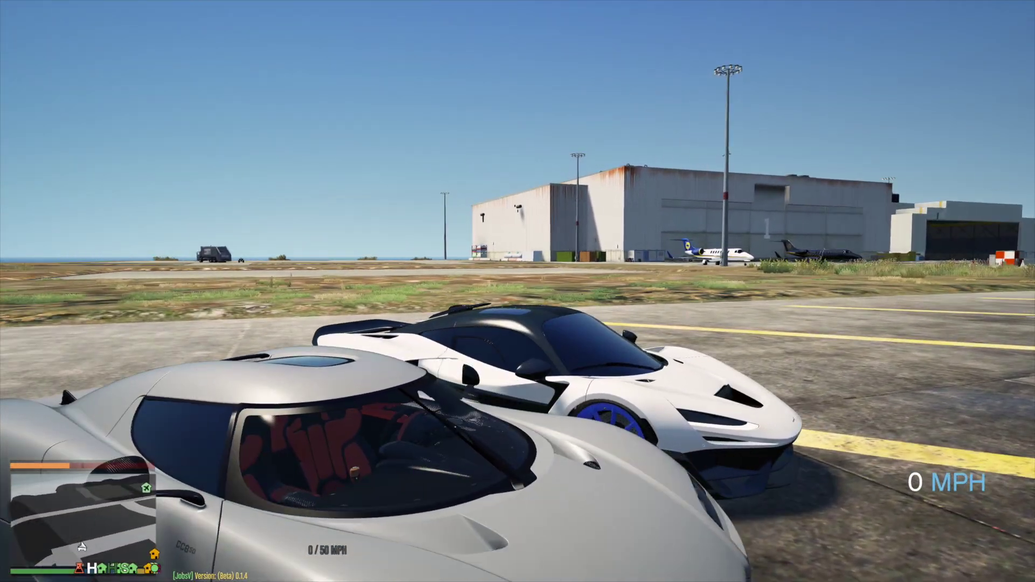
key(w)
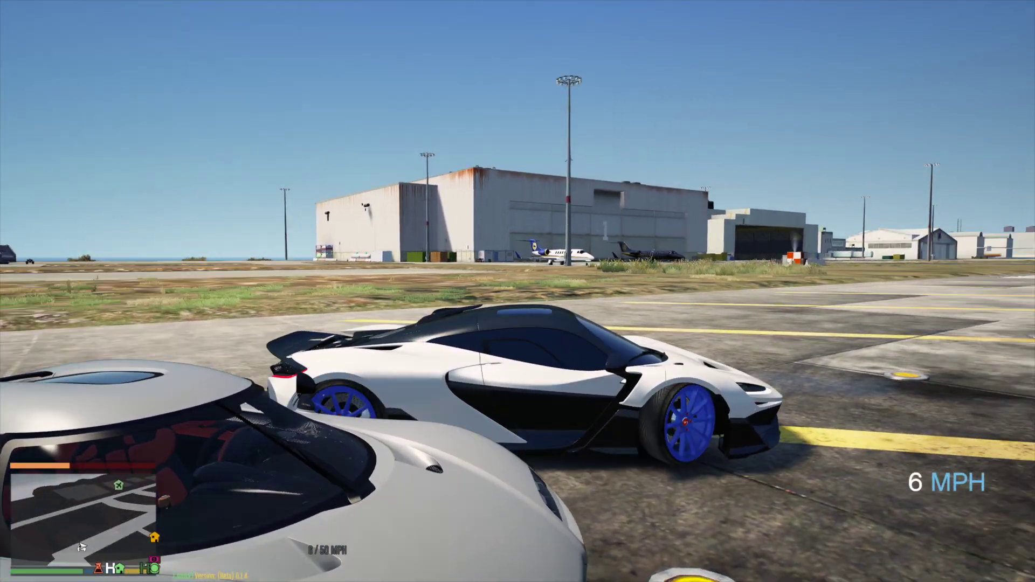
key(w)
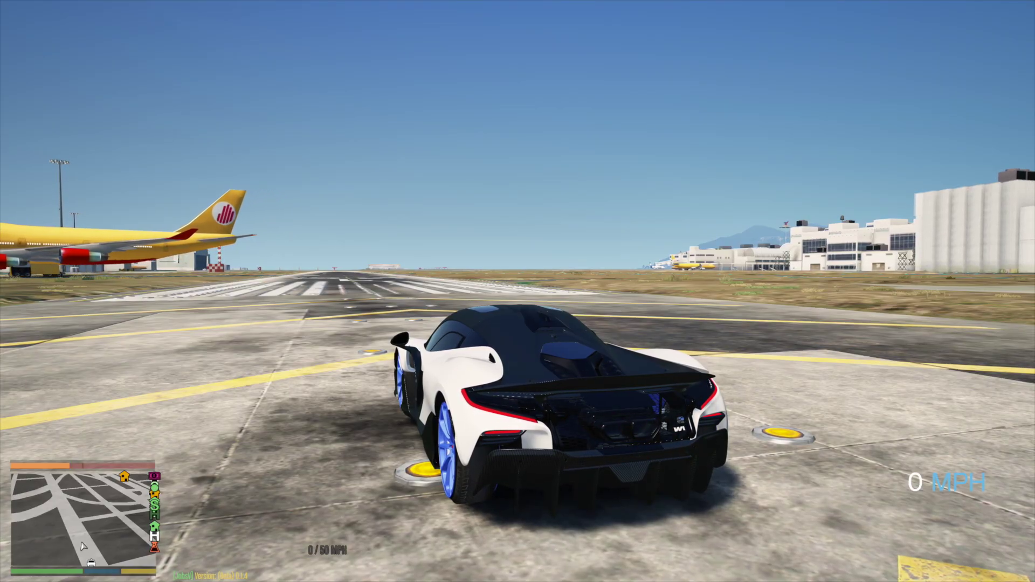
key(w)
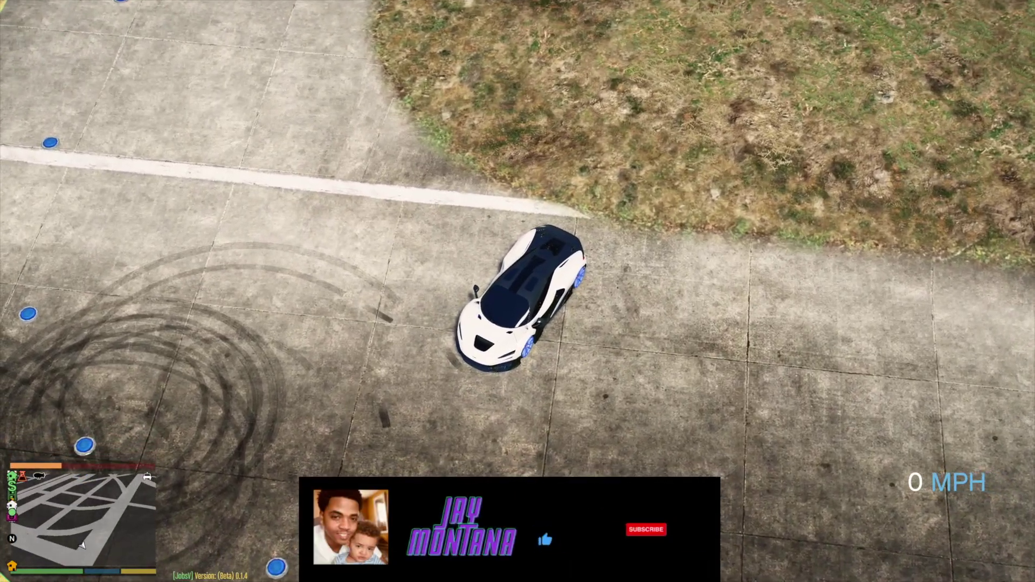
key(alt)
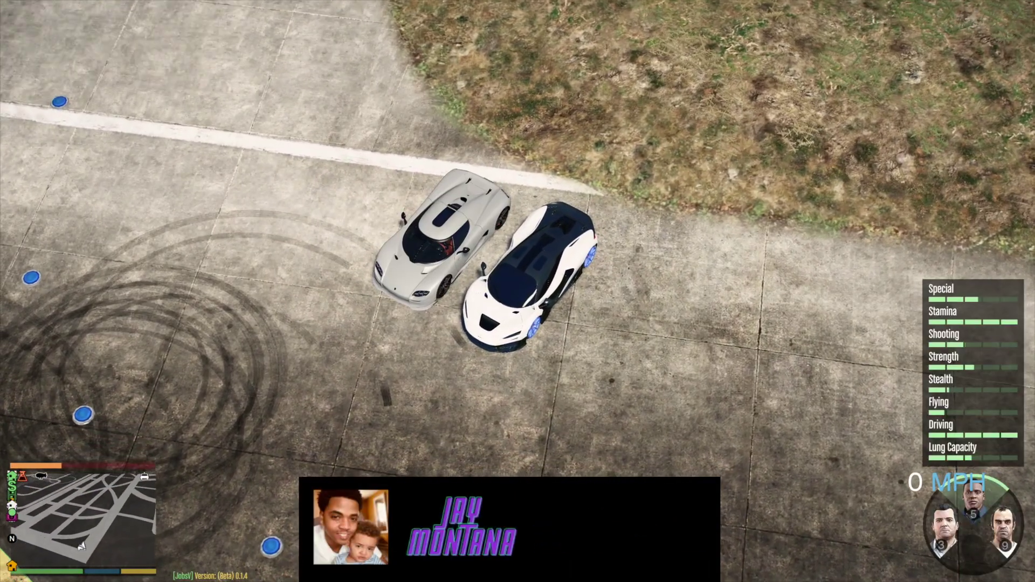